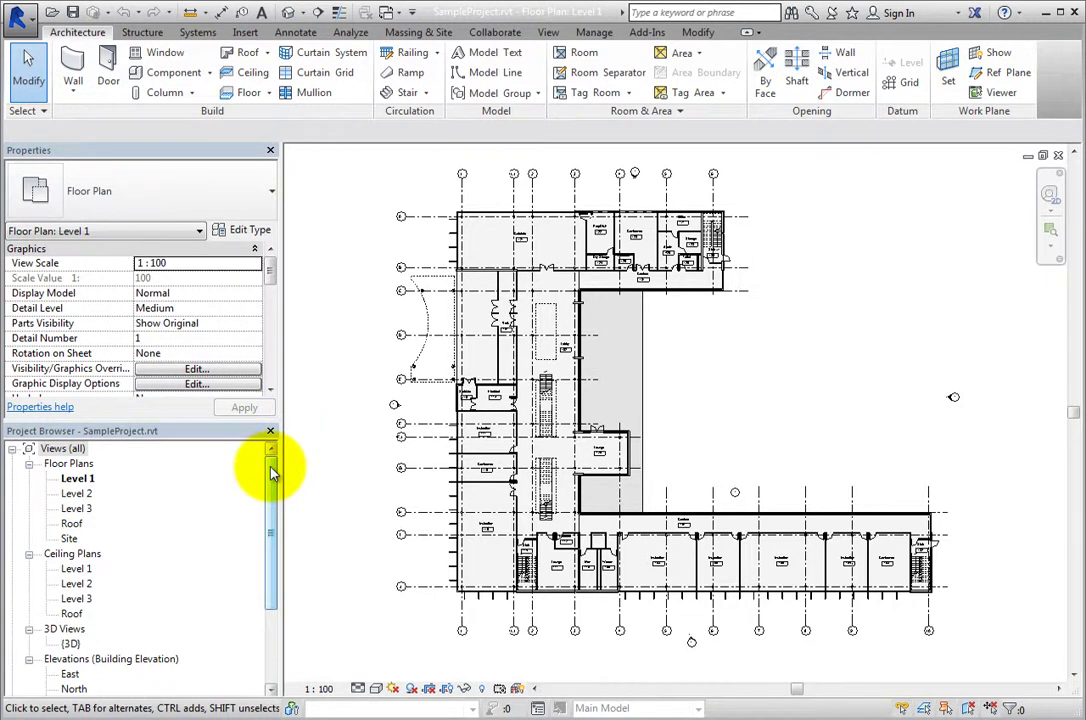
Toggle Floor Plans closed and open, then collapse the whole Views branch
drag(270, 470, 268, 558)
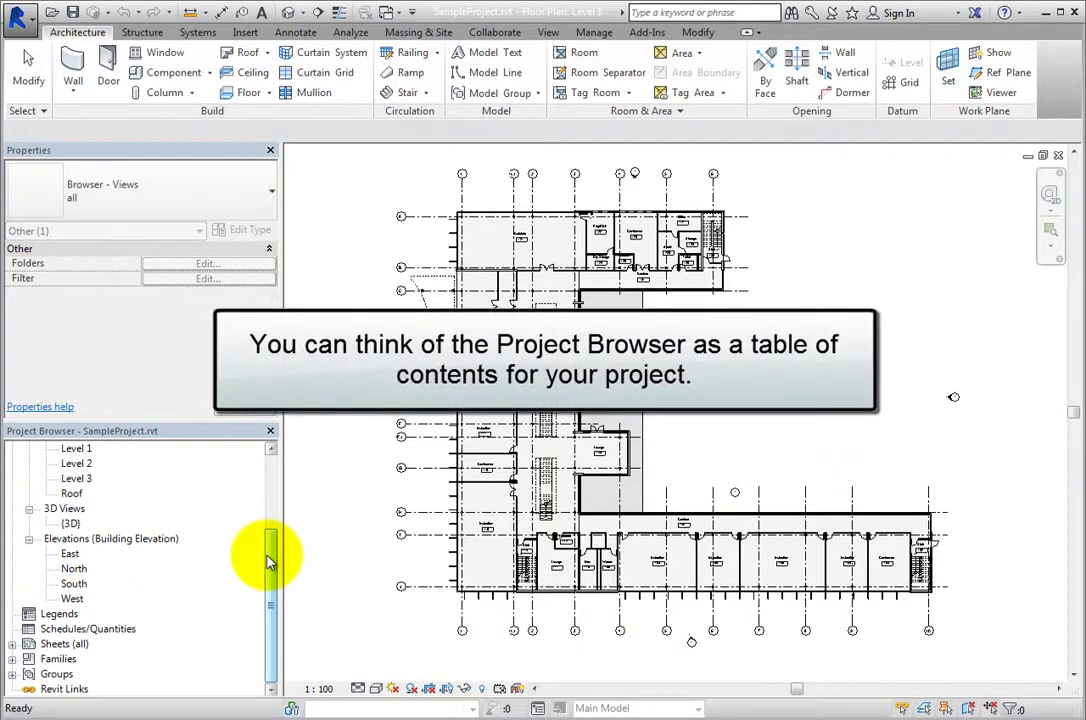
drag(272, 562, 274, 473)
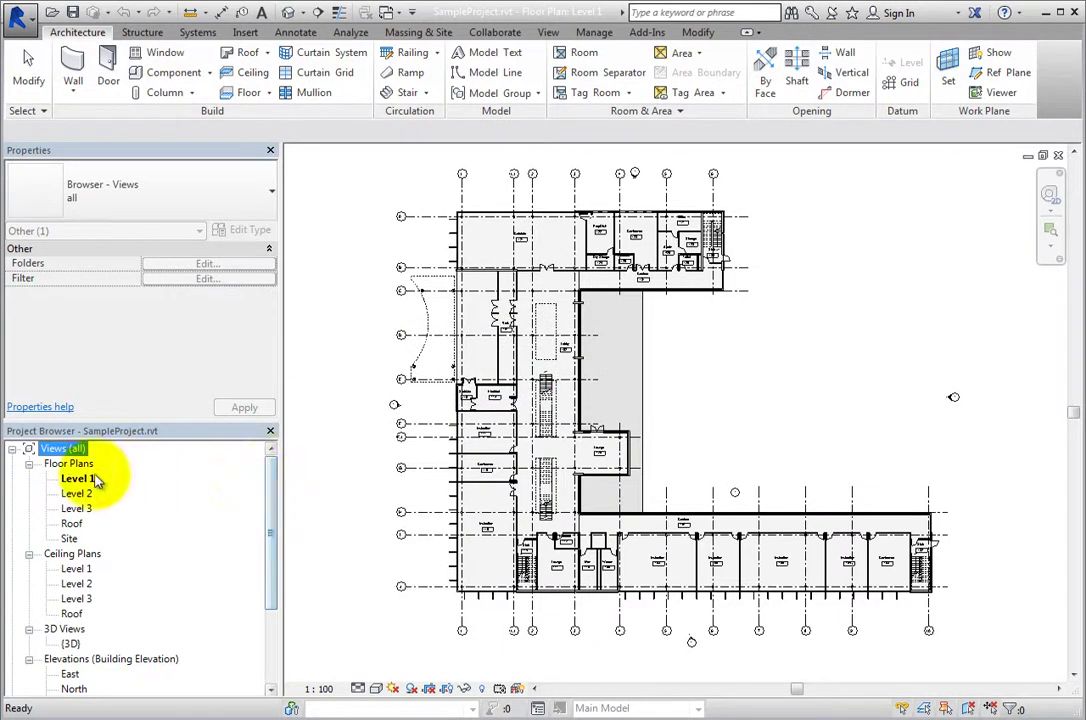
click(29, 464)
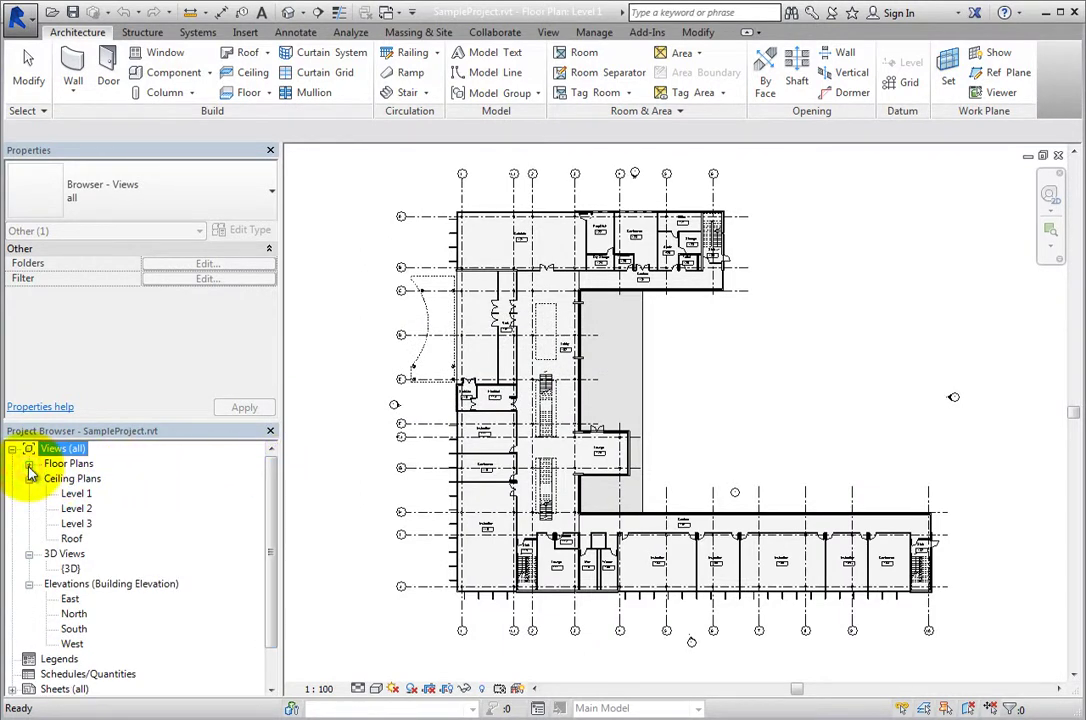
click(29, 464)
click(12, 449)
Expand and collapse Families, then select Sheets (all) to show its properties
click(12, 508)
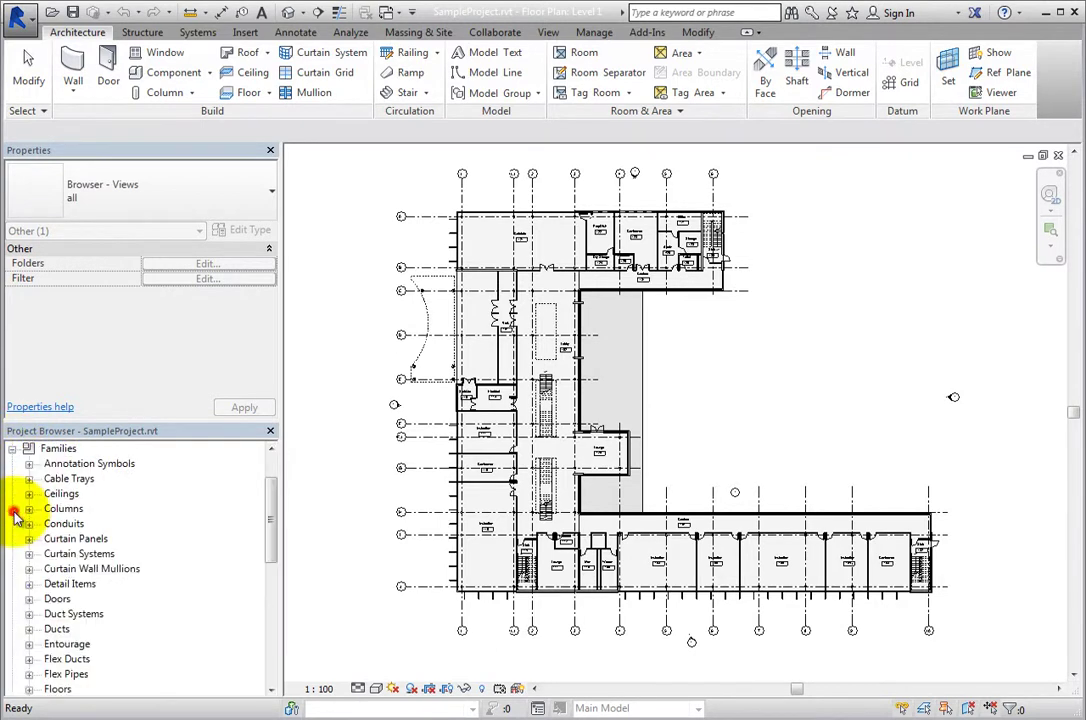
click(12, 449)
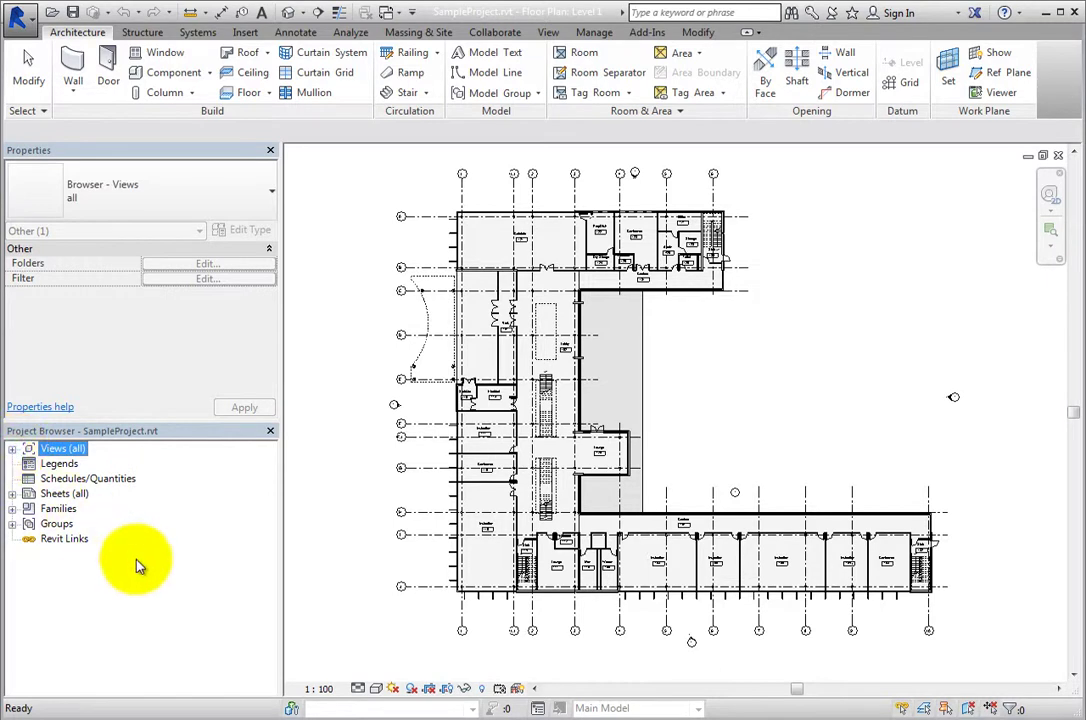
click(82, 495)
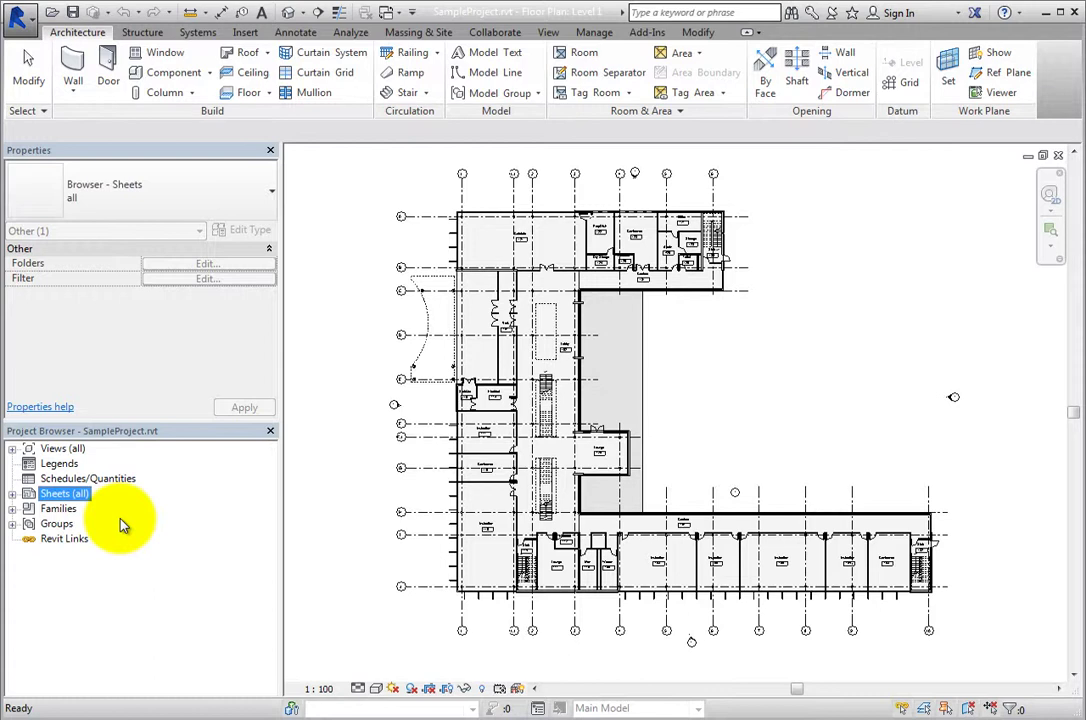
Select Views (all) and check its browser organization type, leaving it set to 'all'
click(78, 452)
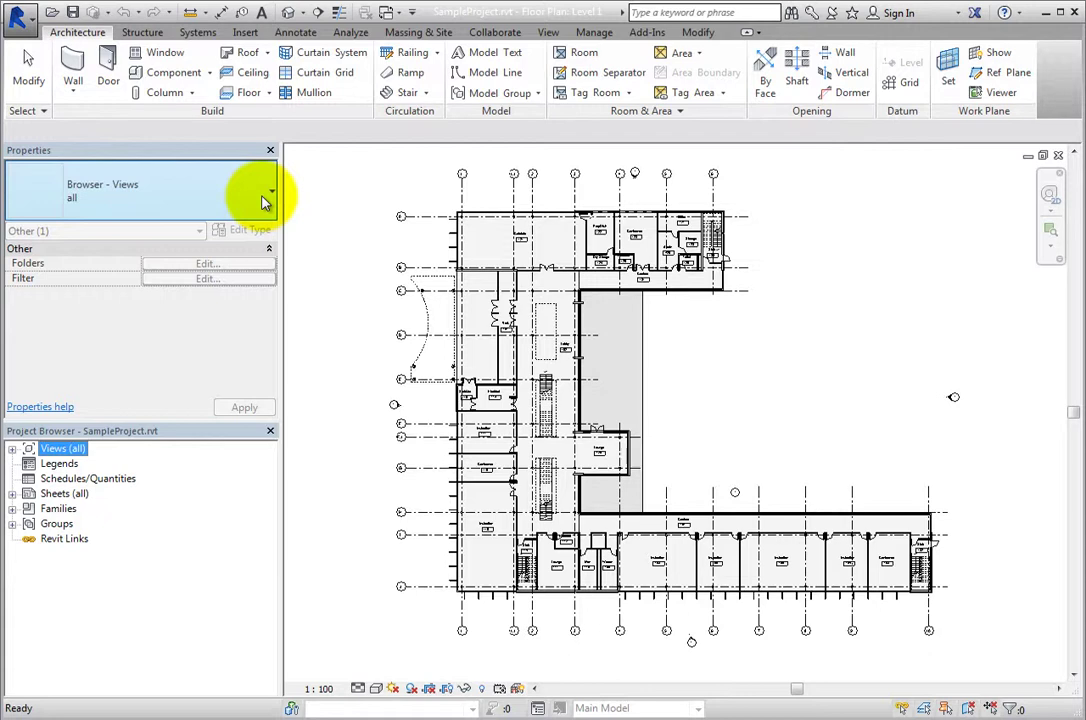
click(266, 198)
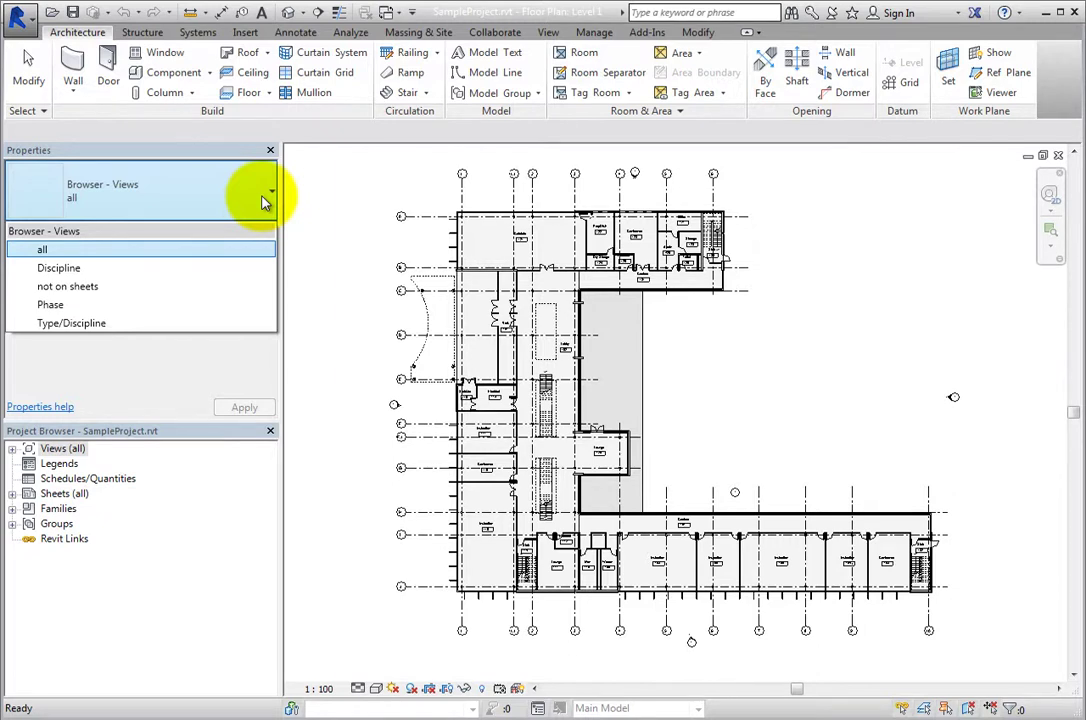
click(246, 254)
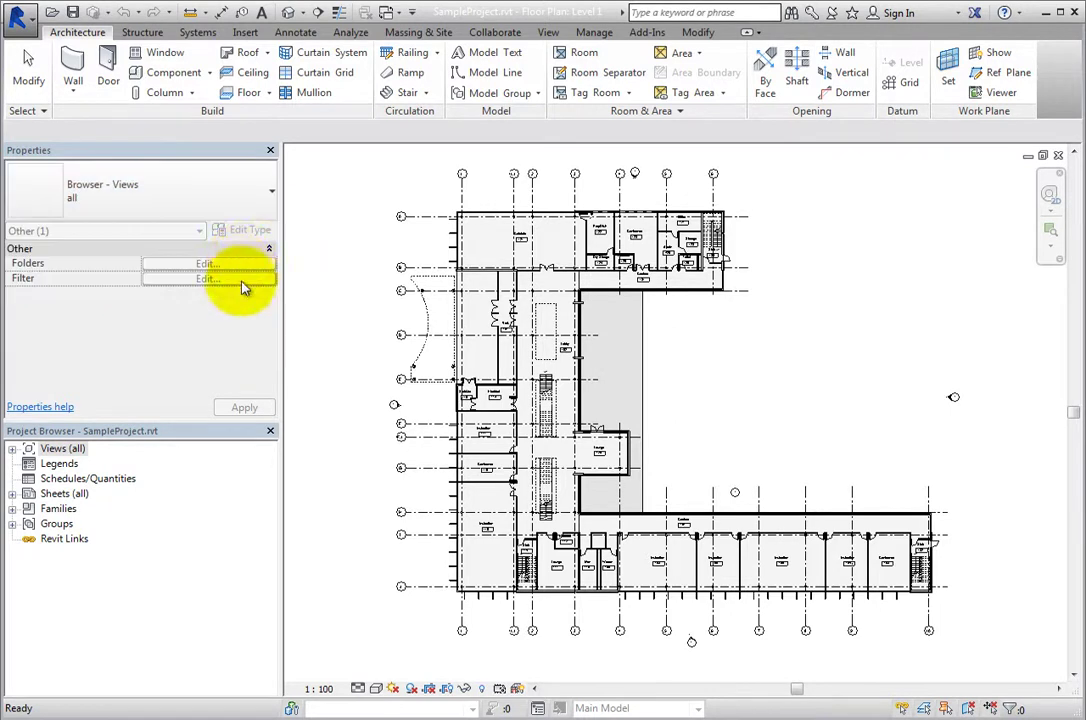
Undock the Project Browser into a floating panel and resize it
click(224, 446)
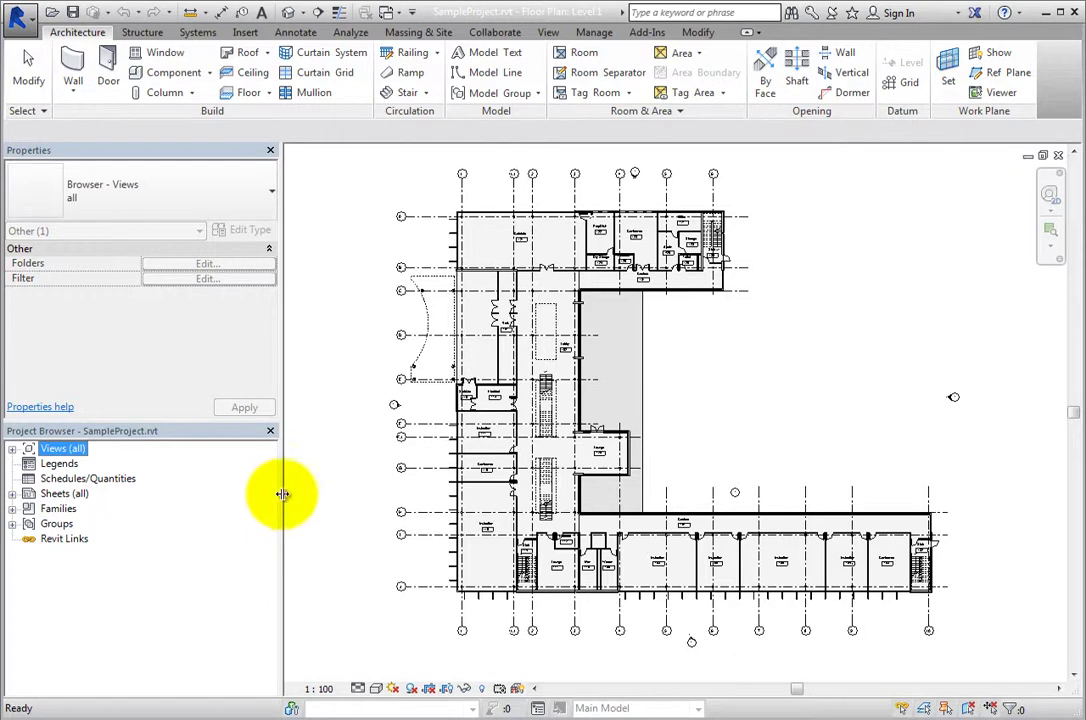
mouse_move(283, 493)
mouse_down()
mouse_move(333, 492)
mouse_move(274, 490)
mouse_up()
drag(155, 432, 830, 220)
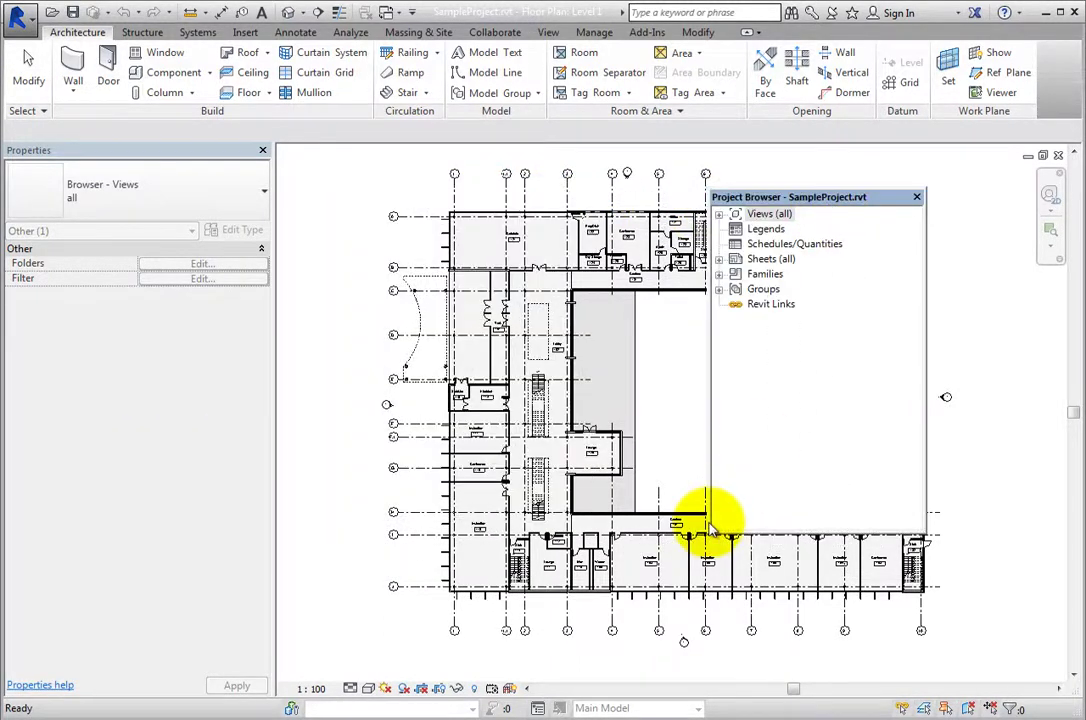
mouse_move(705, 522)
mouse_down()
mouse_move(642, 520)
mouse_move(590, 462)
mouse_move(727, 497)
mouse_move(694, 507)
mouse_up()
Move the floating browser over the plan, then dock it as a tab with Properties
drag(810, 208, 590, 298)
drag(688, 300, 466, 242)
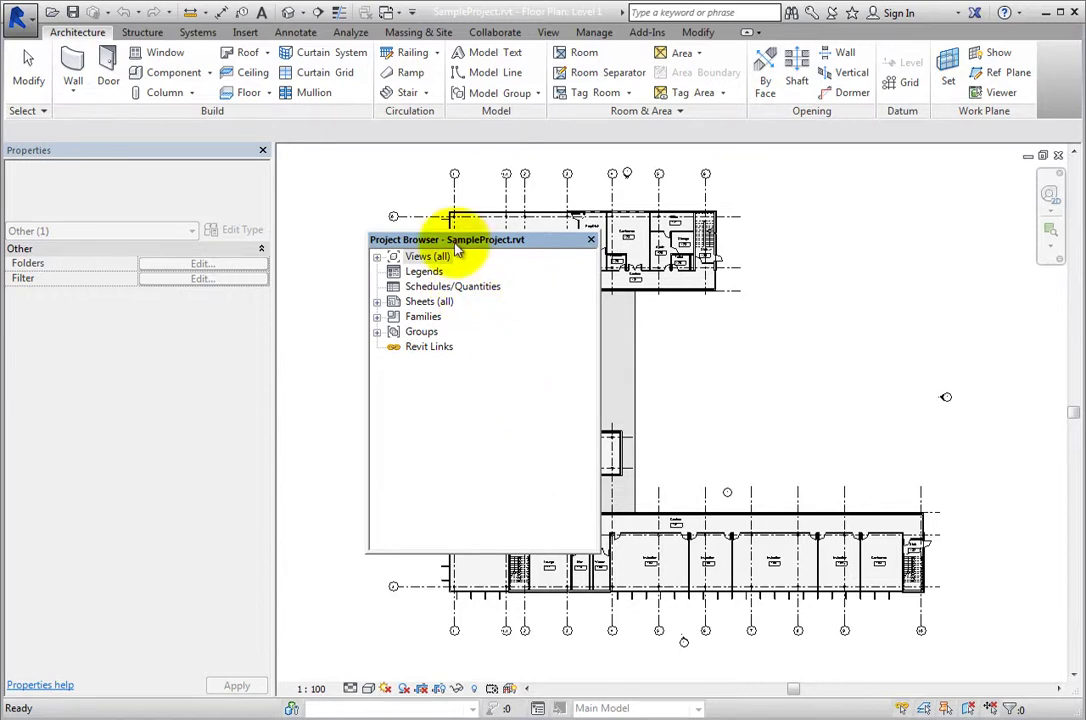
drag(455, 240, 92, 160)
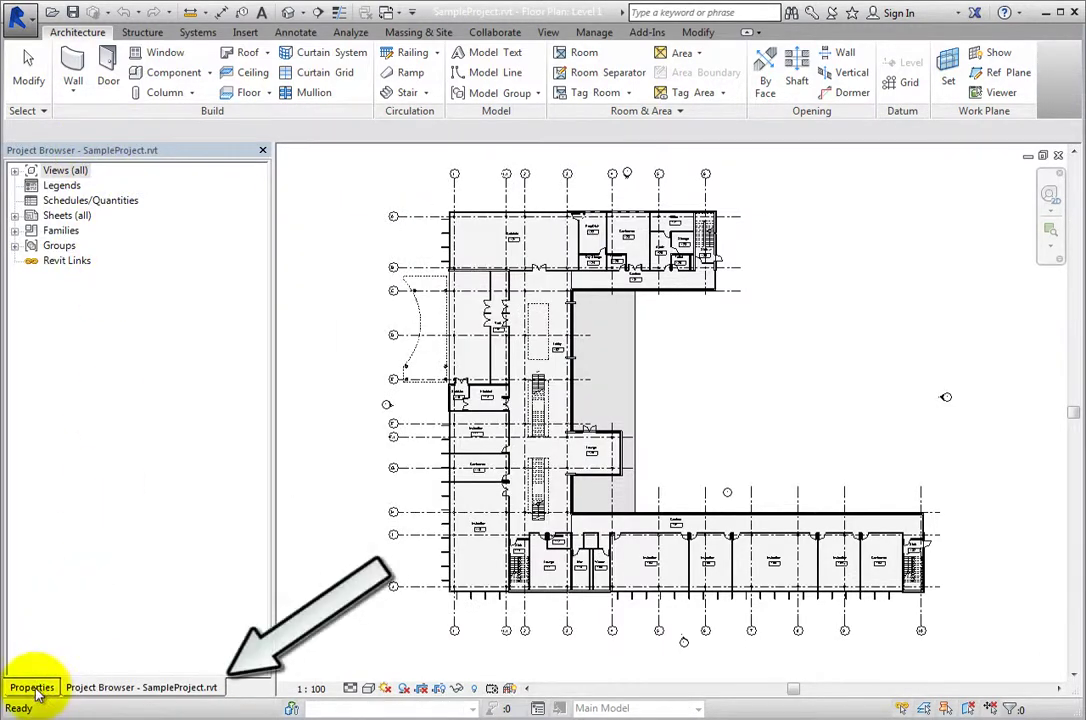
Switch between the Properties and Project Browser tabs, then float the browser over the plan
click(32, 687)
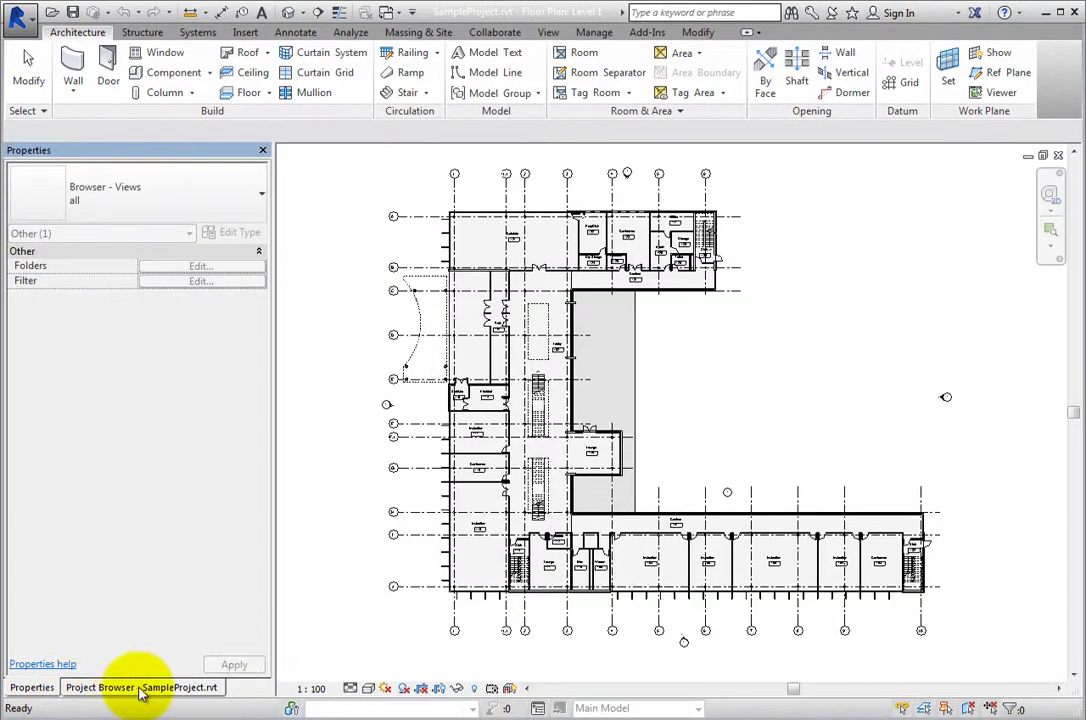
click(140, 688)
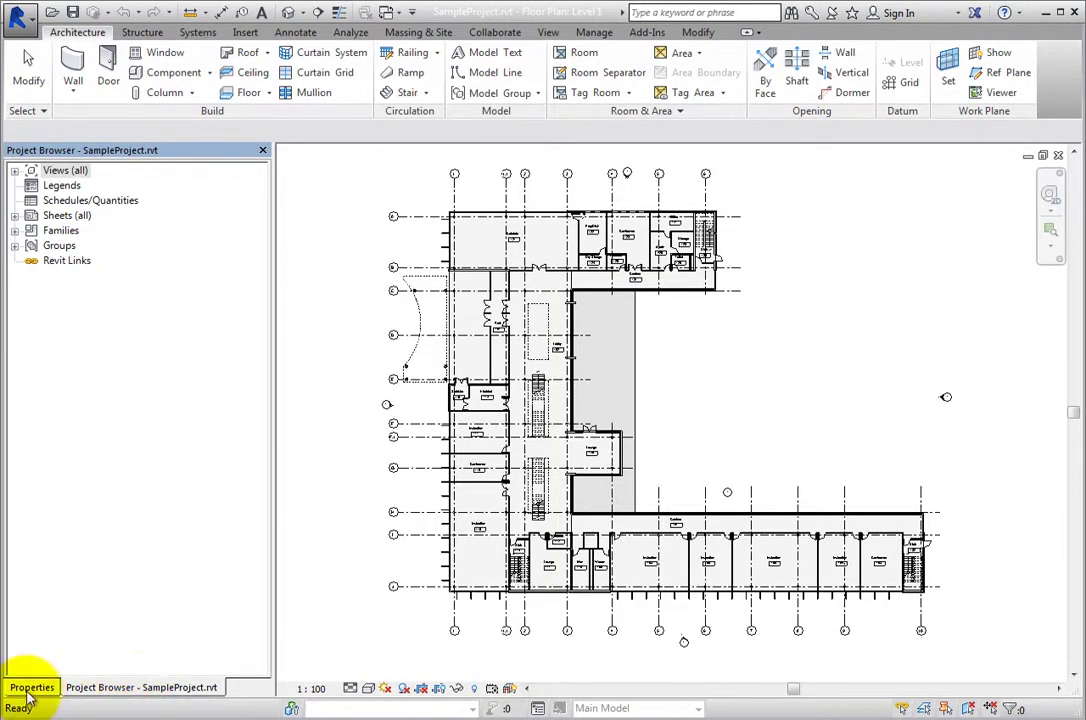
click(30, 688)
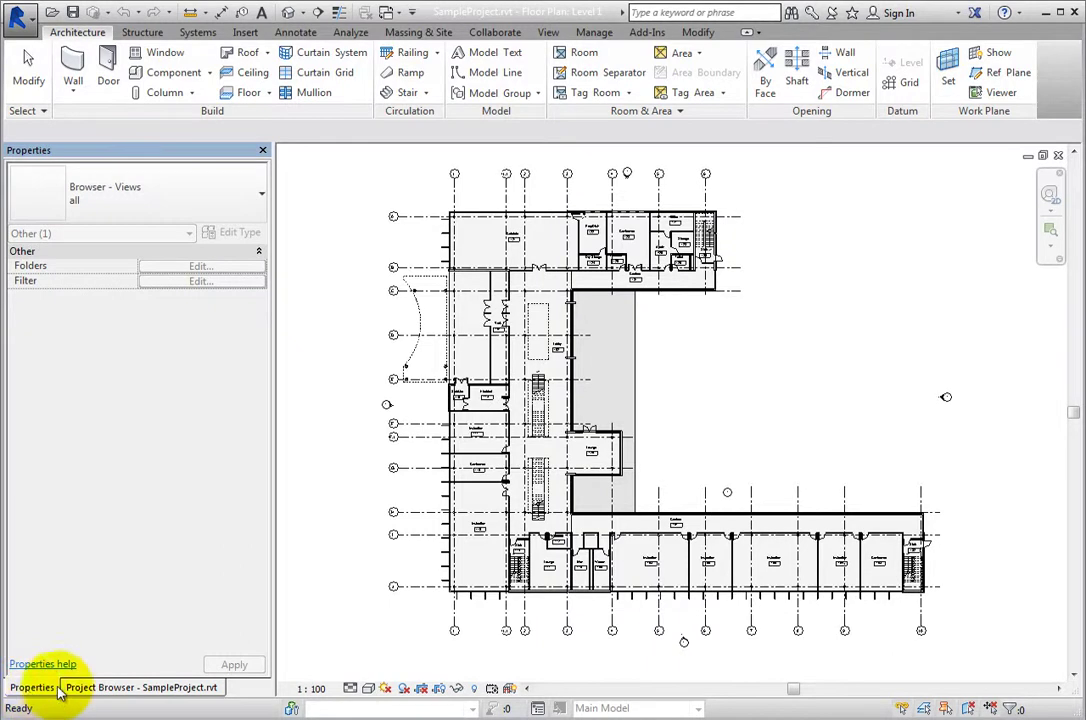
click(137, 688)
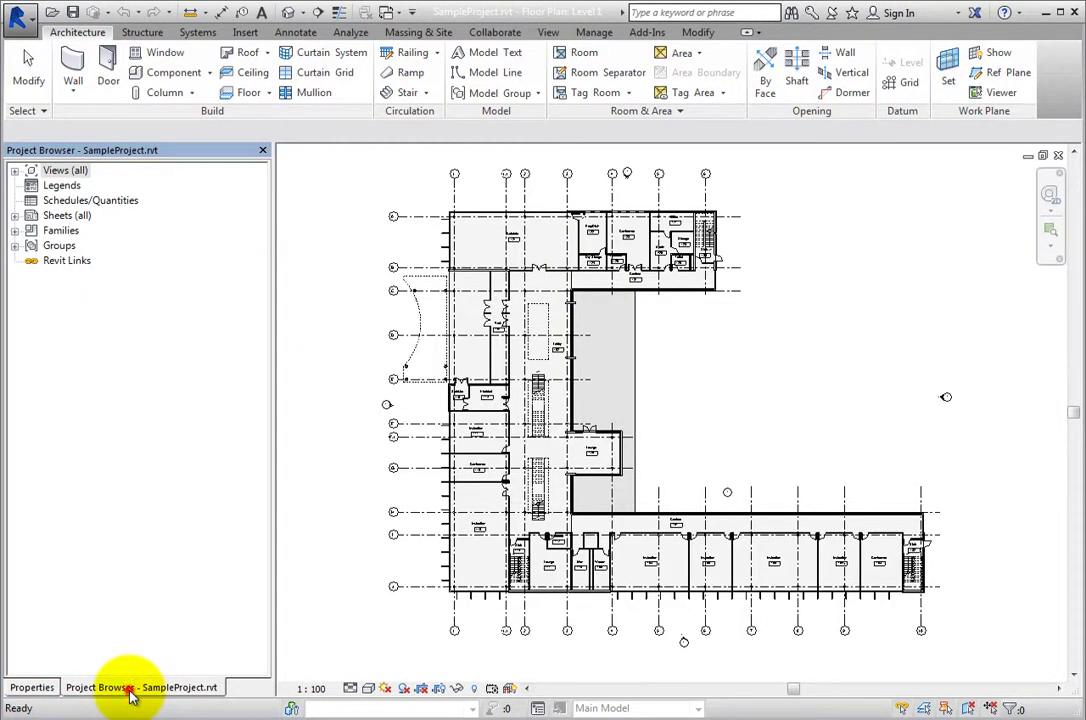
drag(128, 690, 678, 212)
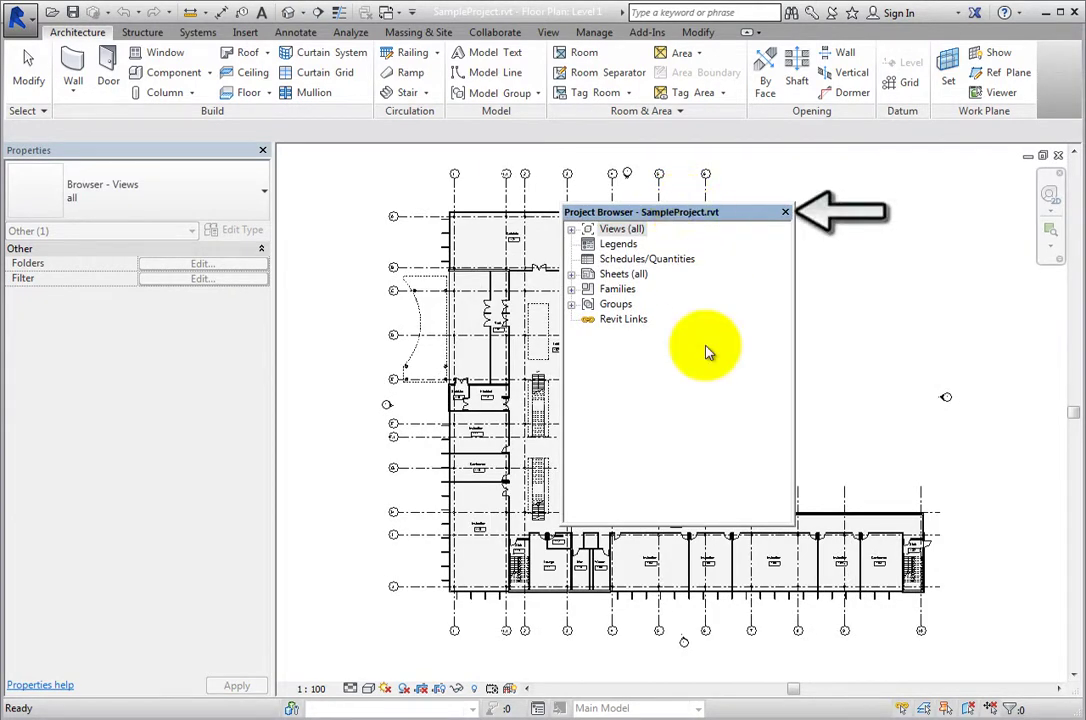
Close the floating Project Browser, reopen it via View > User Interface, and dock it above Properties
click(786, 213)
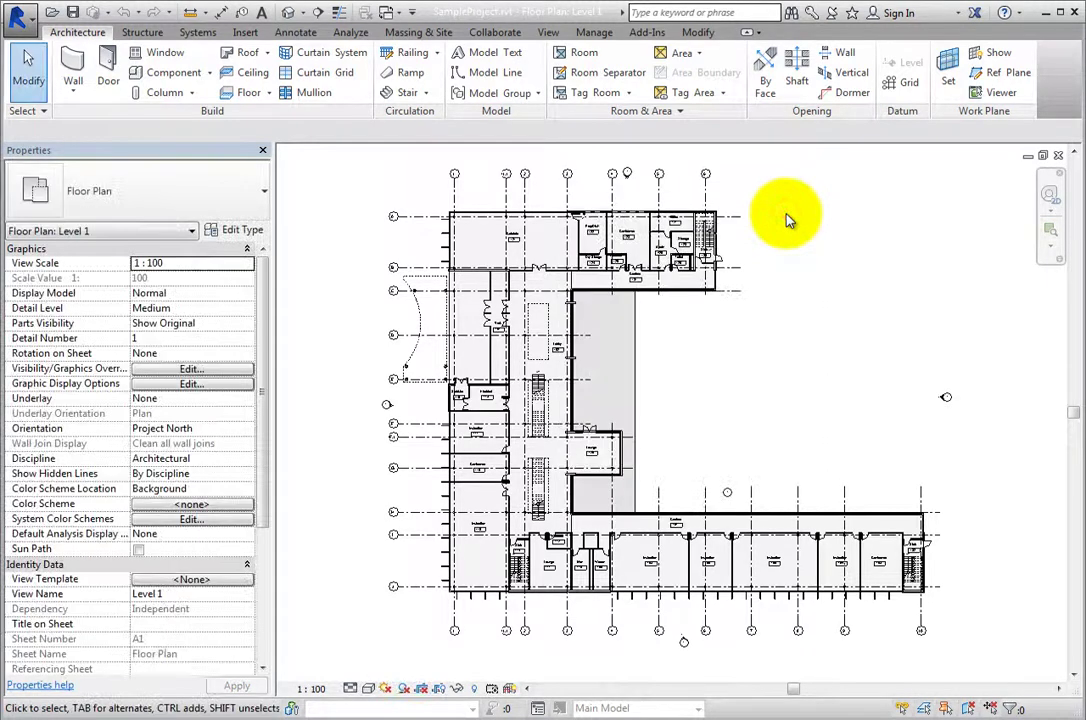
click(548, 34)
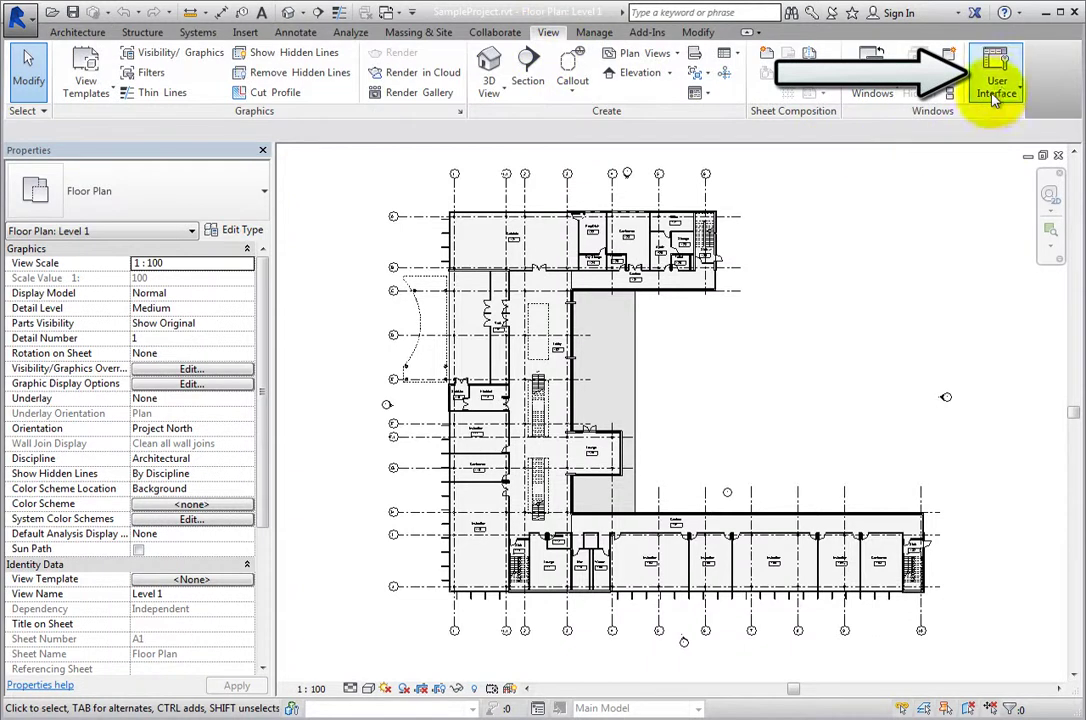
click(1012, 92)
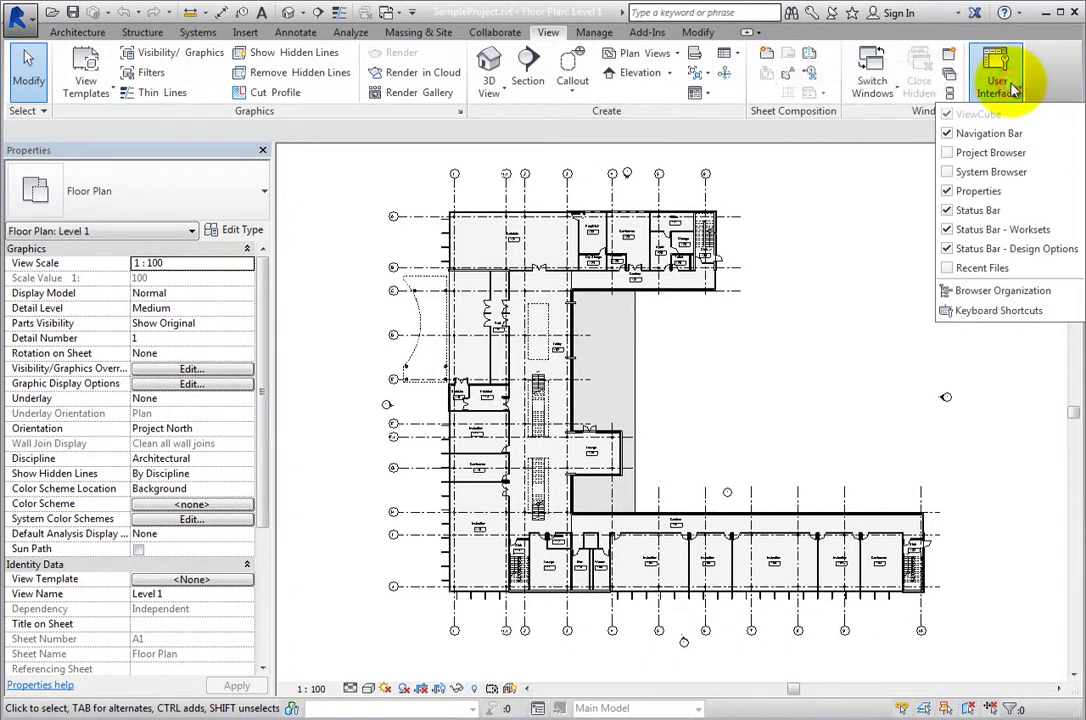
click(950, 155)
drag(707, 211, 158, 167)
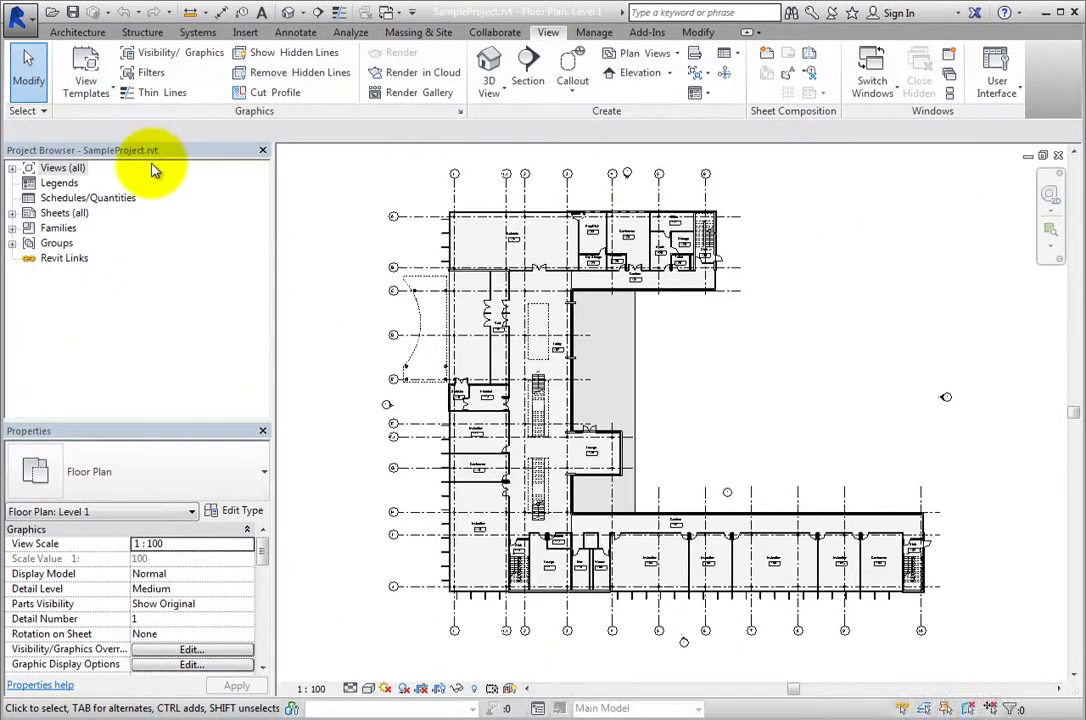
Enlarge Properties, expand Views (all), and toggle Floor Plans and Ceiling Plans closed and open
drag(163, 420, 167, 359)
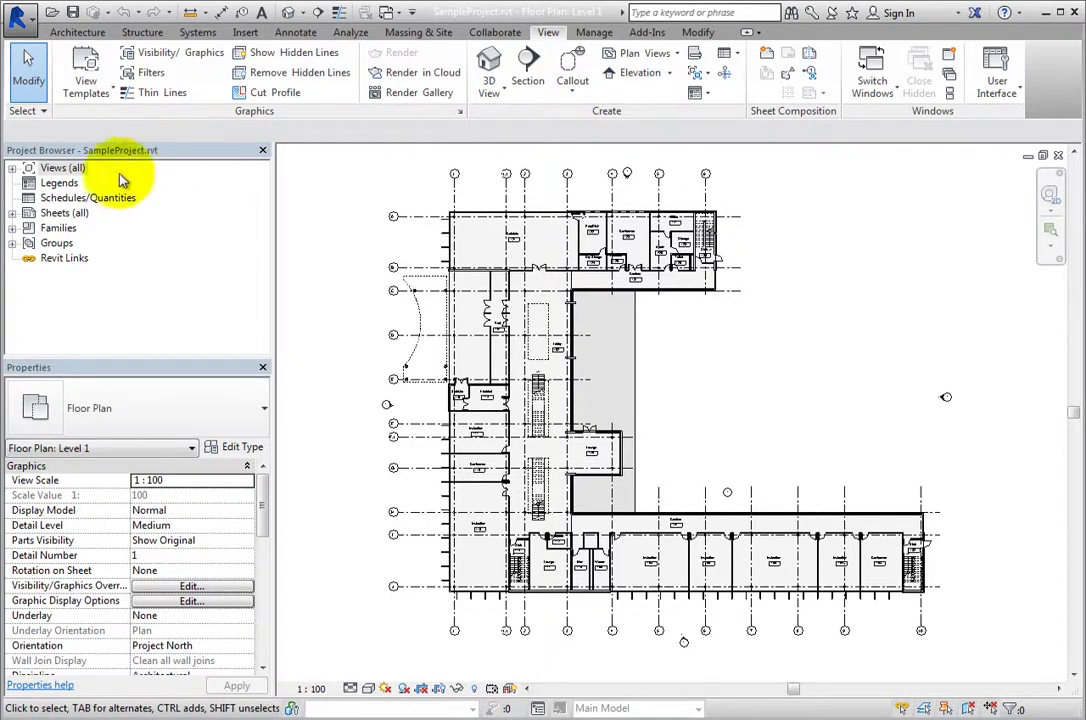
click(12, 168)
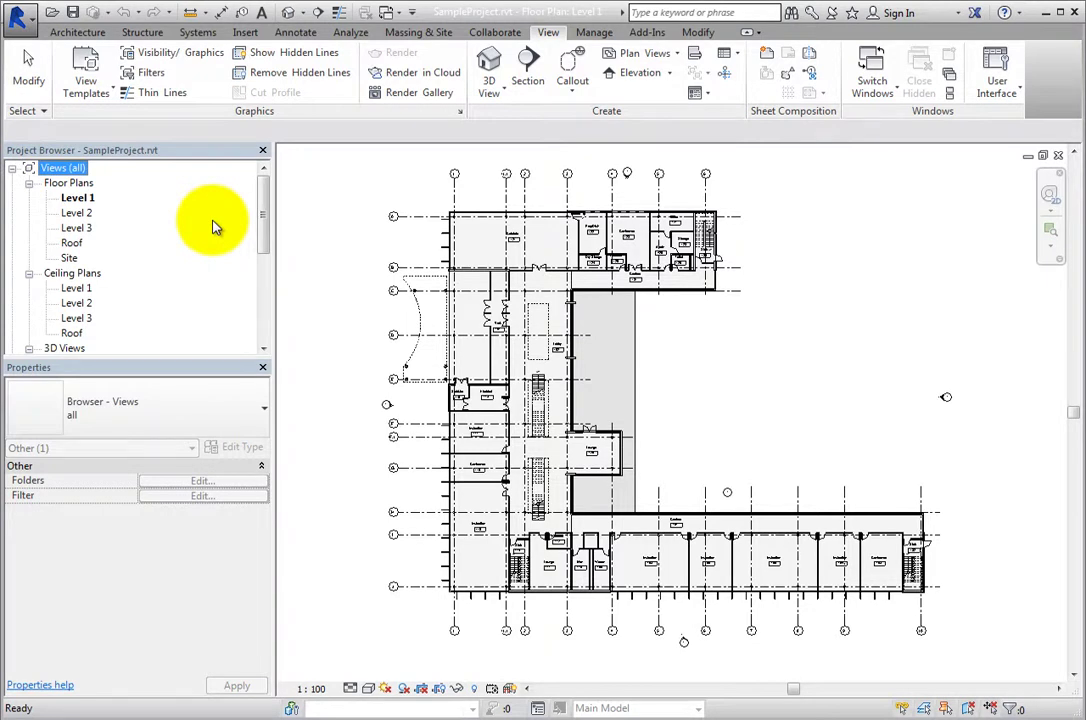
click(30, 184)
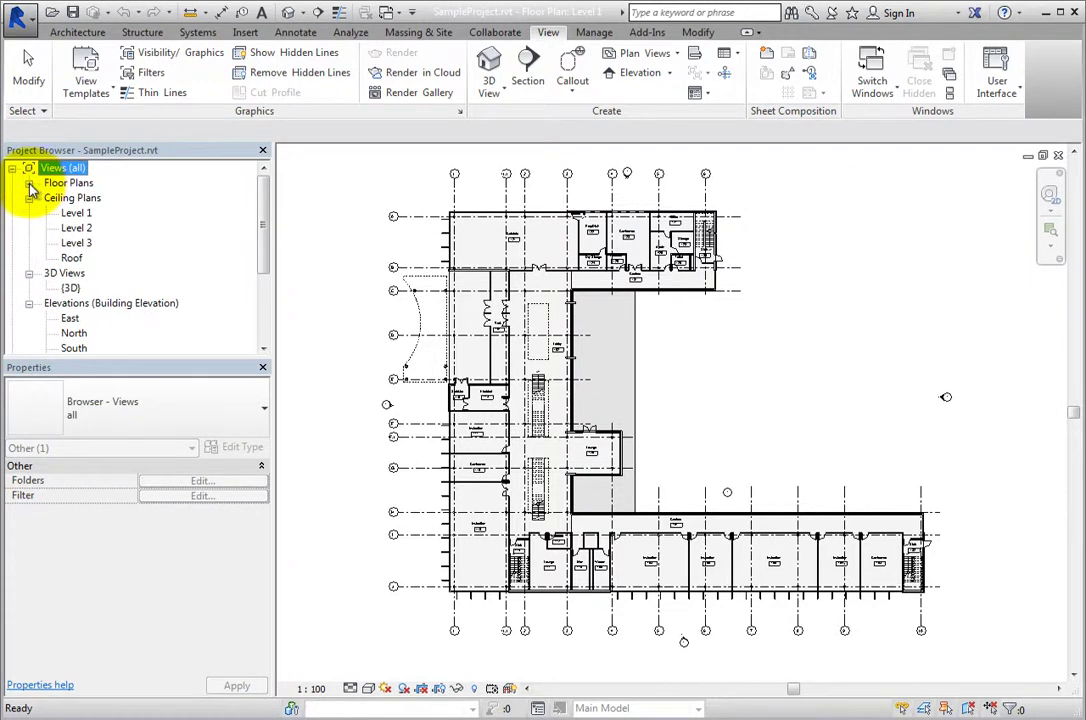
click(30, 185)
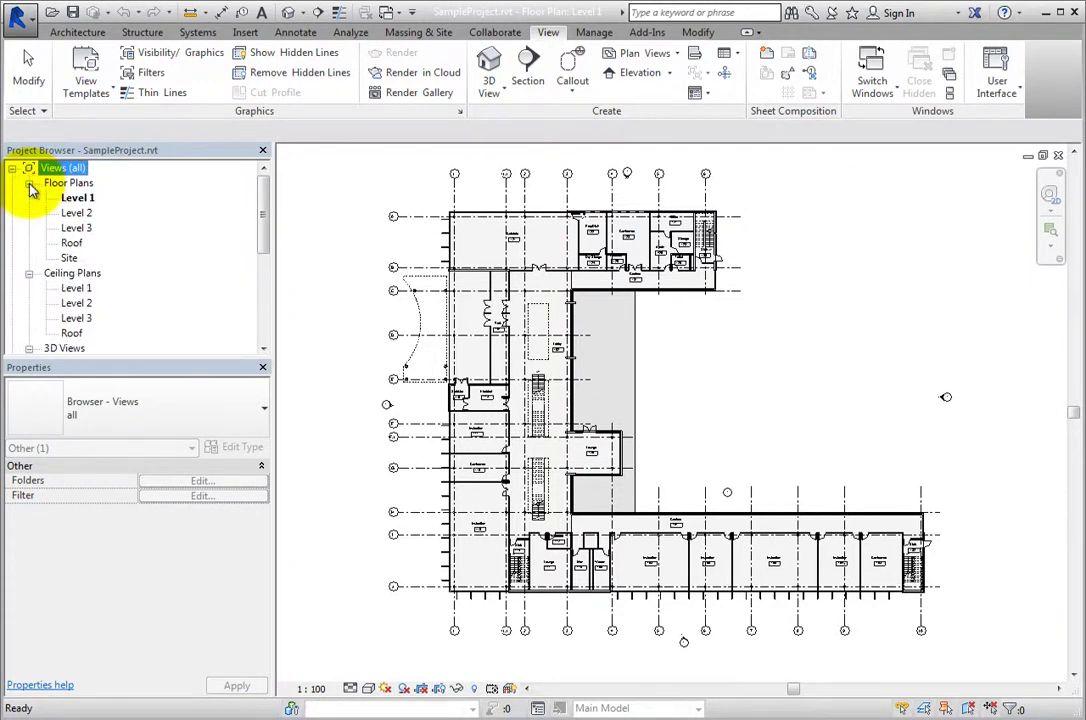
click(29, 273)
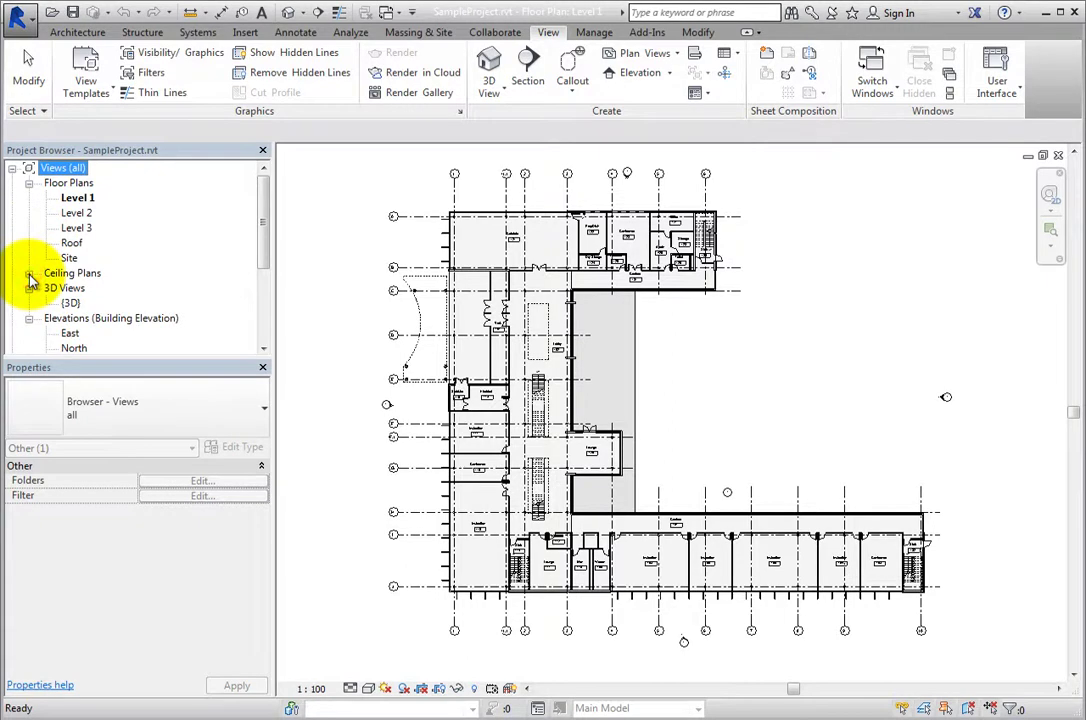
click(29, 274)
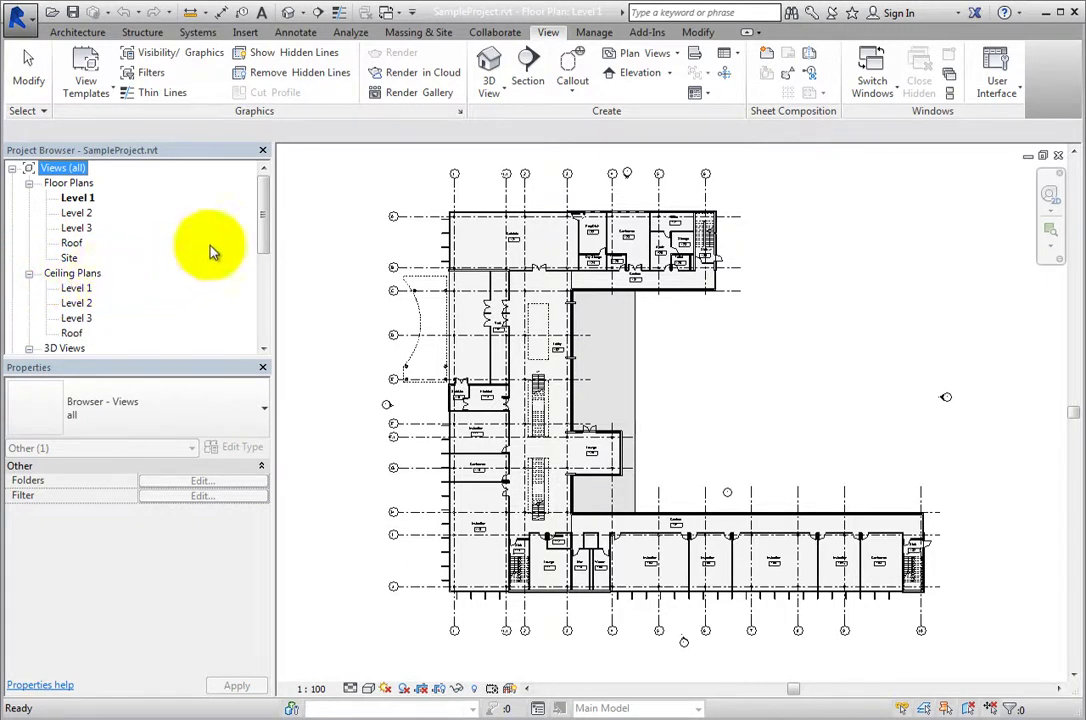
mouse_move(264, 225)
mouse_down()
mouse_move(261, 295)
mouse_move(267, 206)
mouse_up()
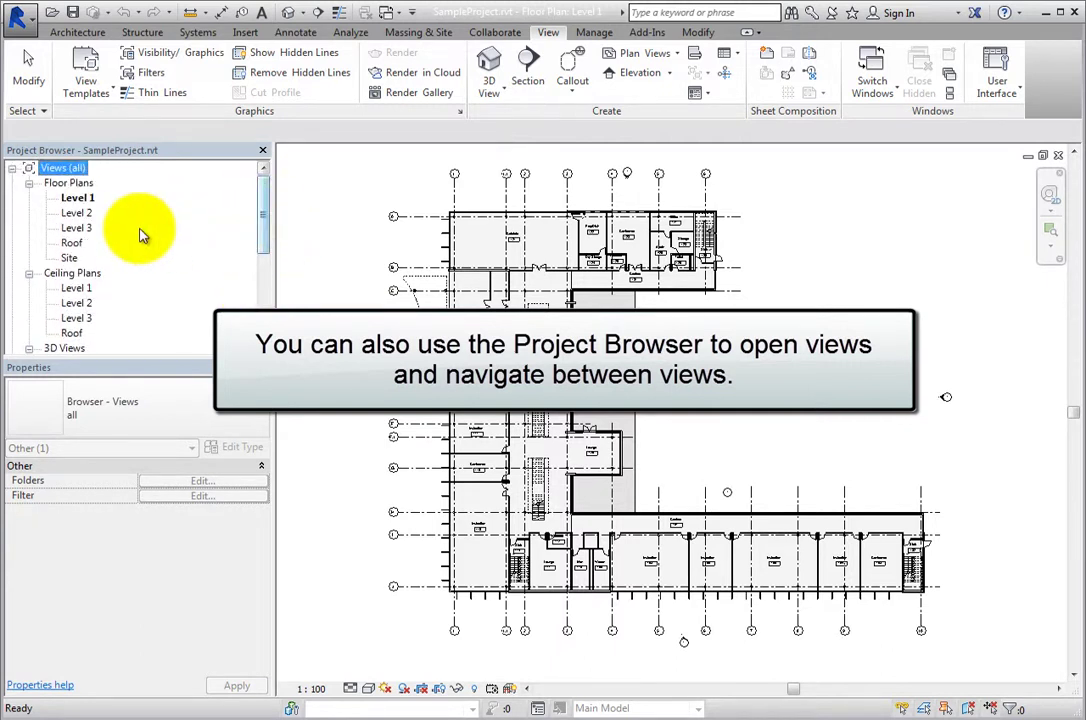
Open the Level 2, Level 3, Site and {3D} views, then reopen Level 1 and select Site
double_click(85, 214)
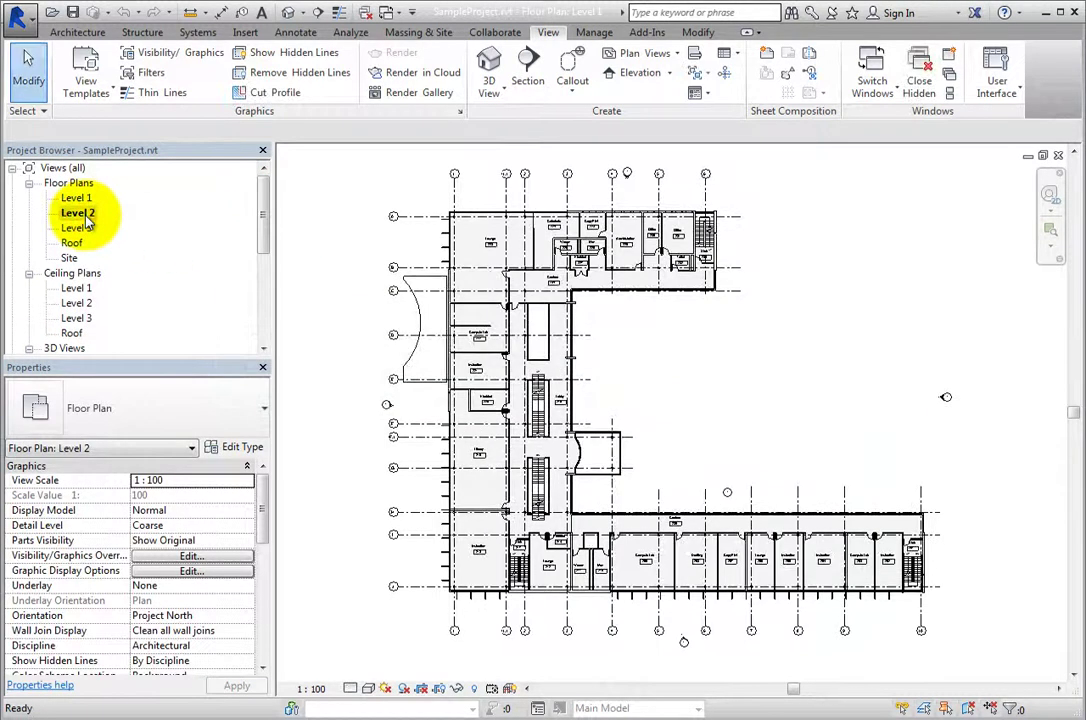
double_click(86, 228)
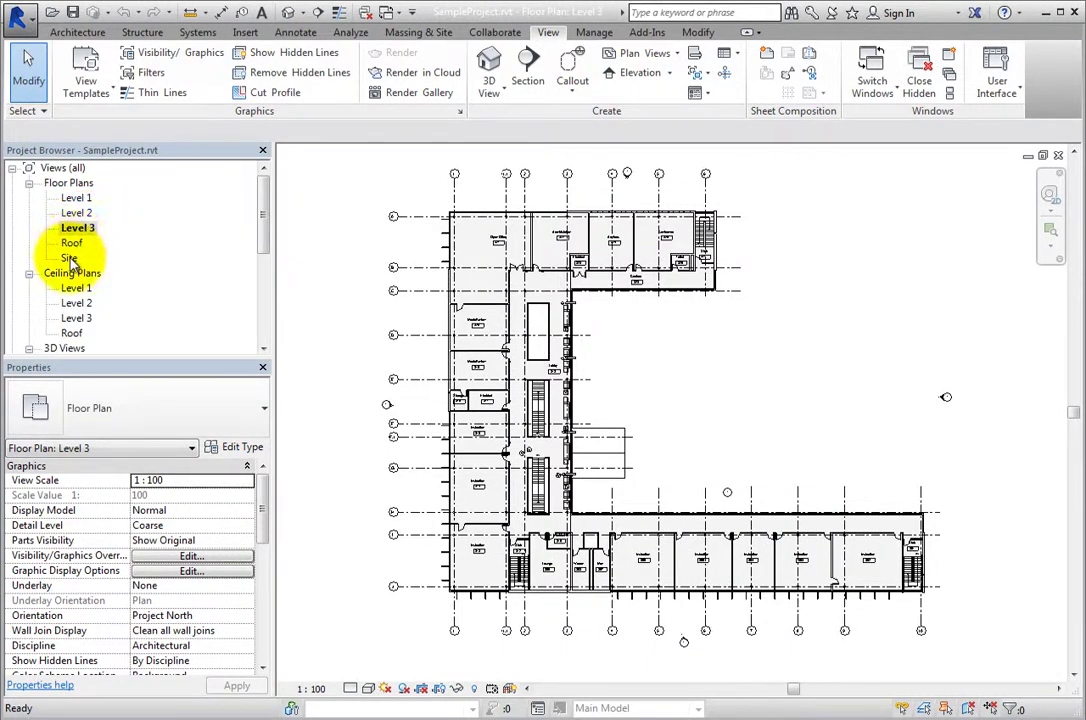
double_click(70, 258)
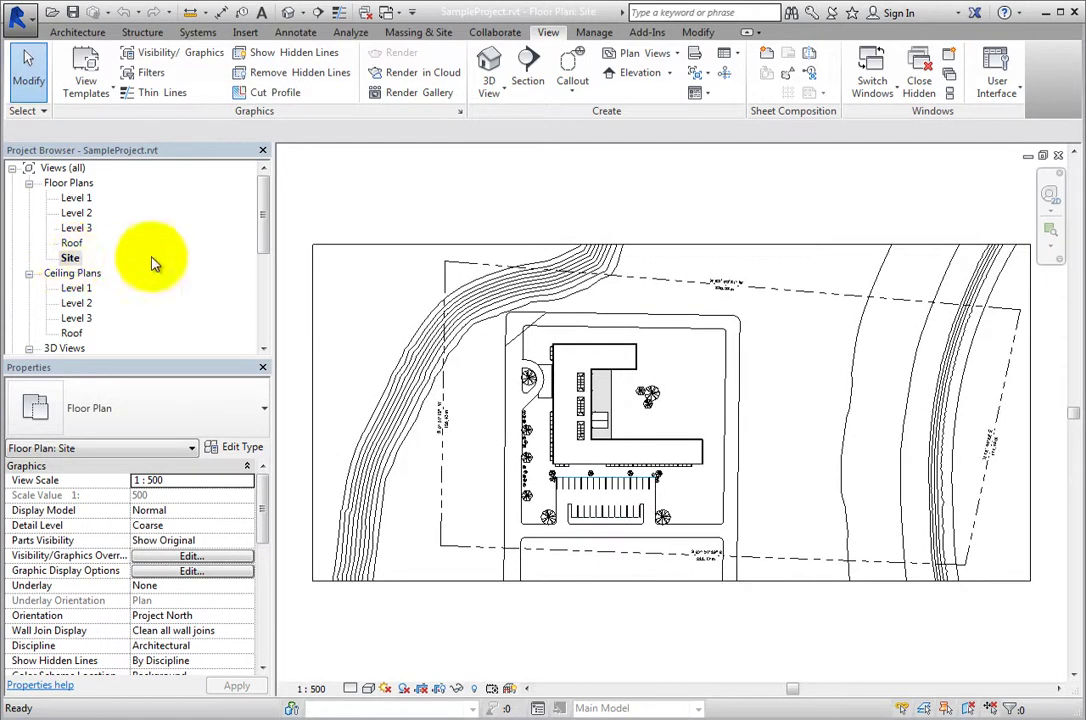
drag(266, 236, 267, 270)
click(72, 288)
double_click(72, 288)
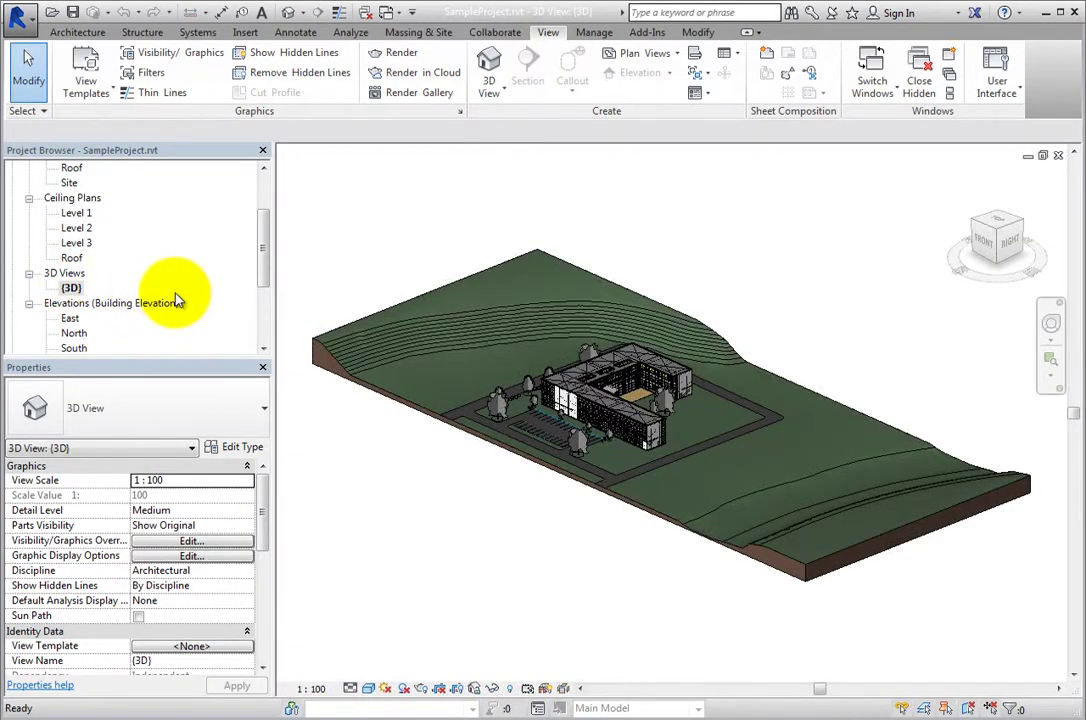
drag(259, 285, 266, 235)
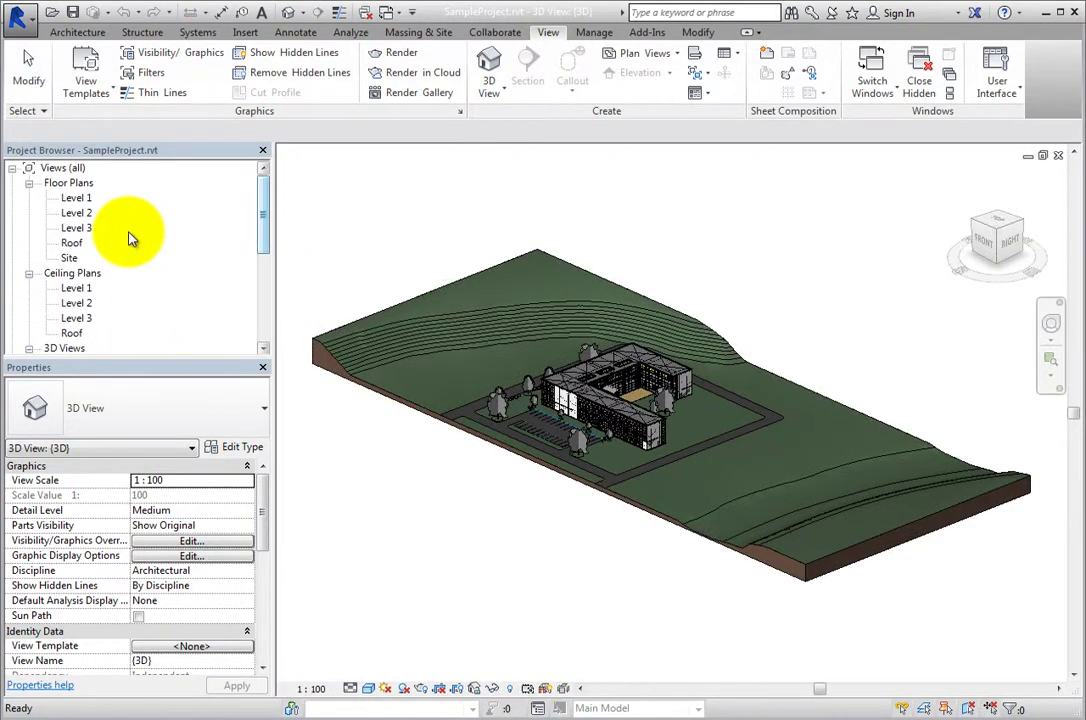
double_click(80, 198)
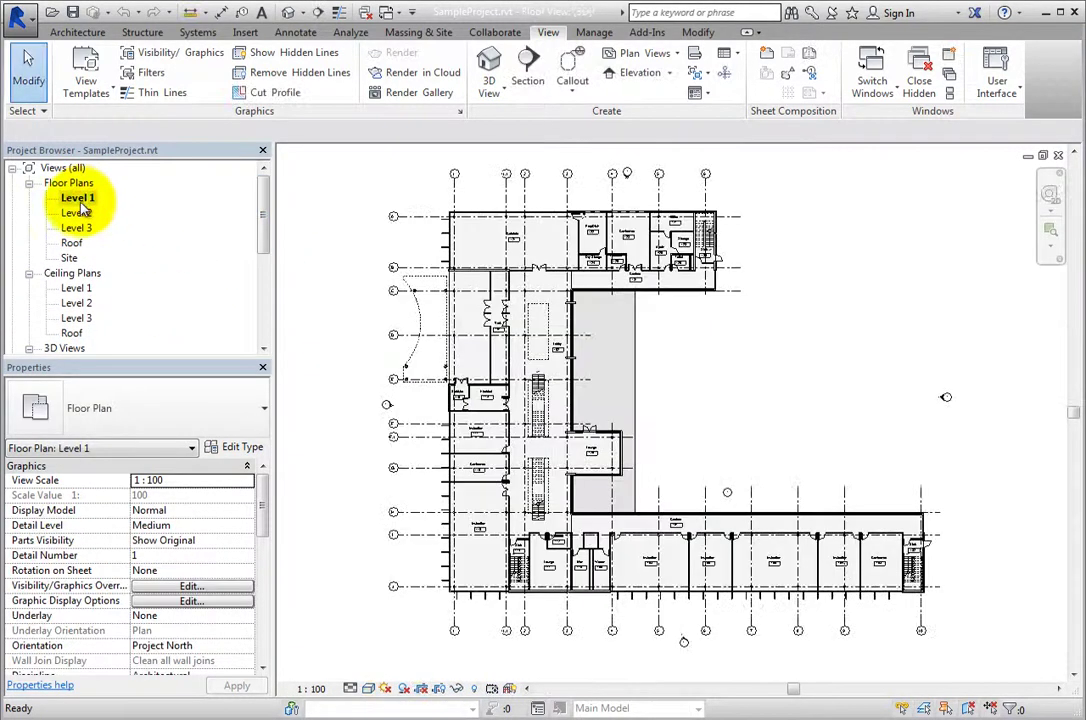
click(68, 258)
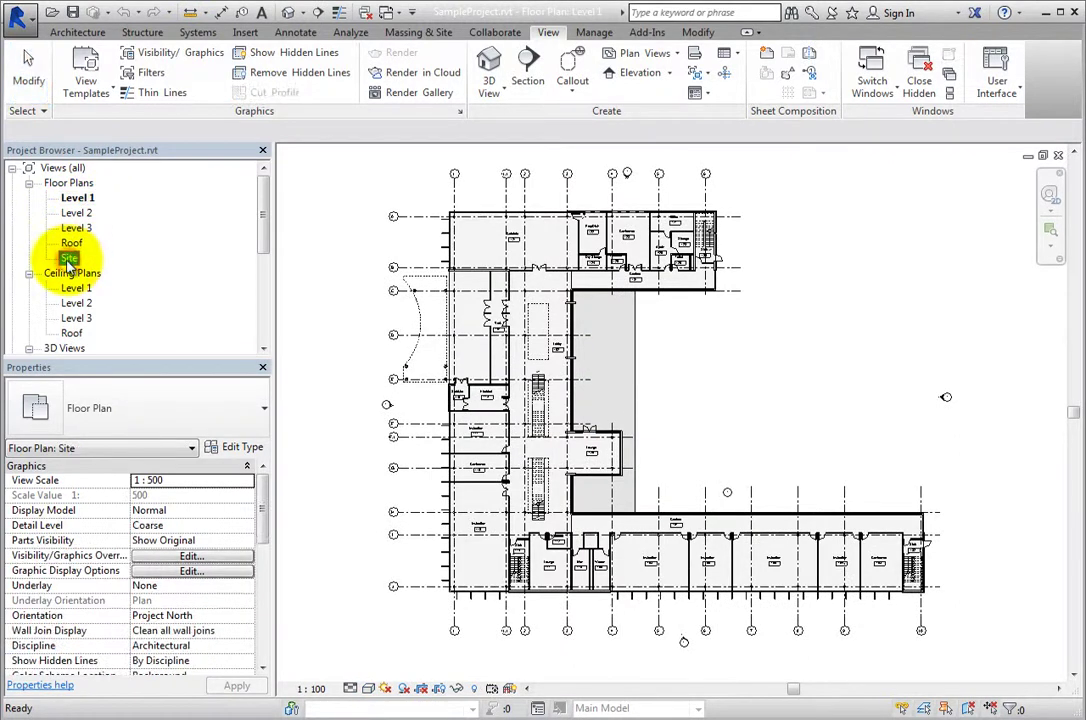
Open the Site plan from its context menu, then view and dismiss Level 1's context menu
right_click(68, 260)
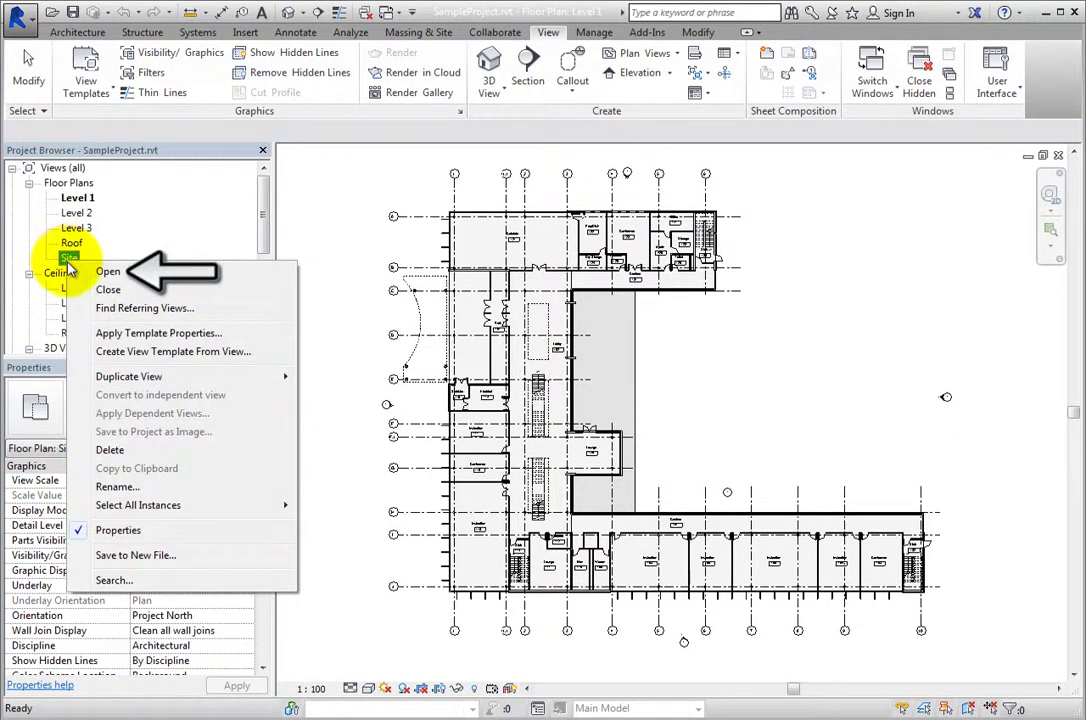
click(138, 273)
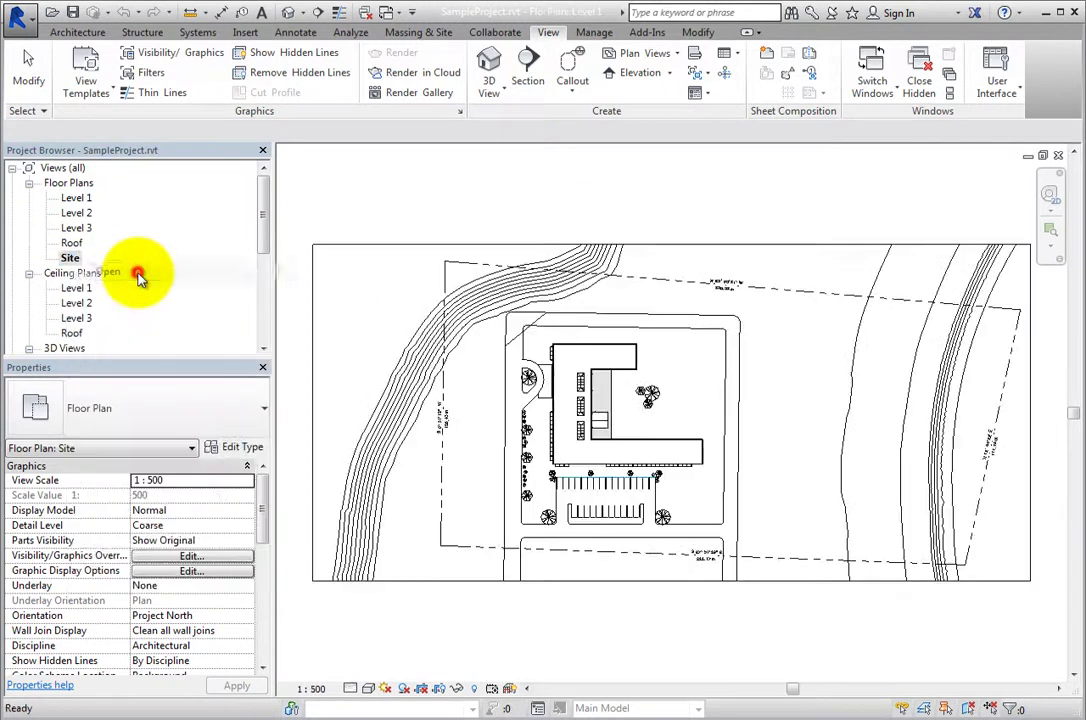
click(76, 198)
right_click(79, 202)
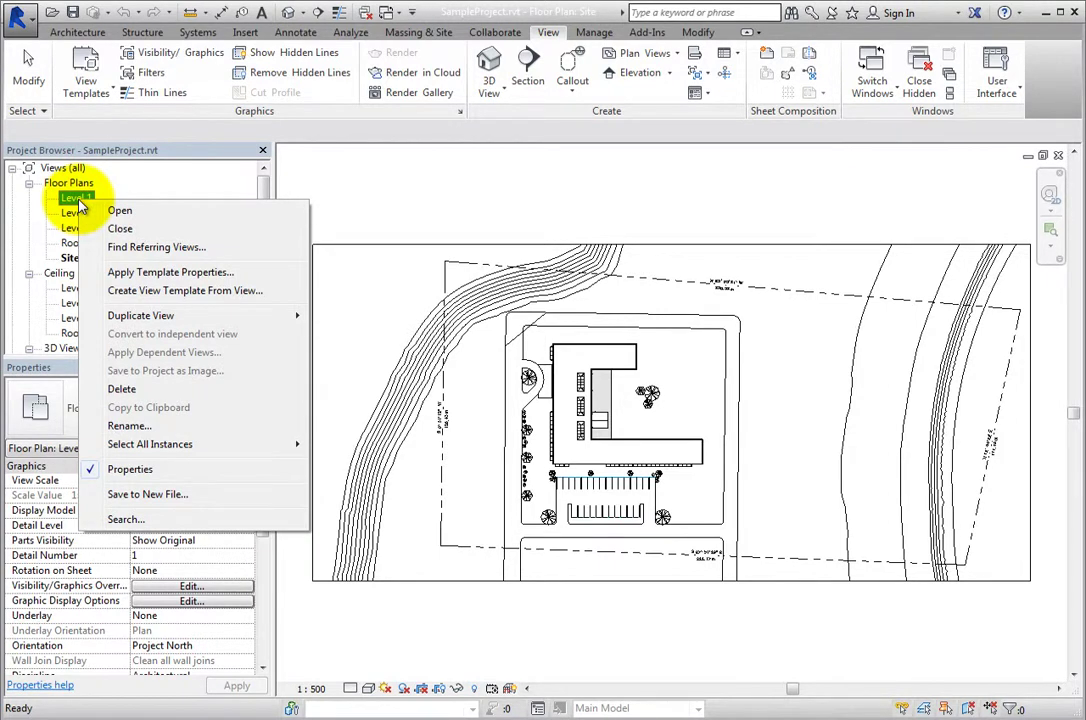
mouse_move(179, 321)
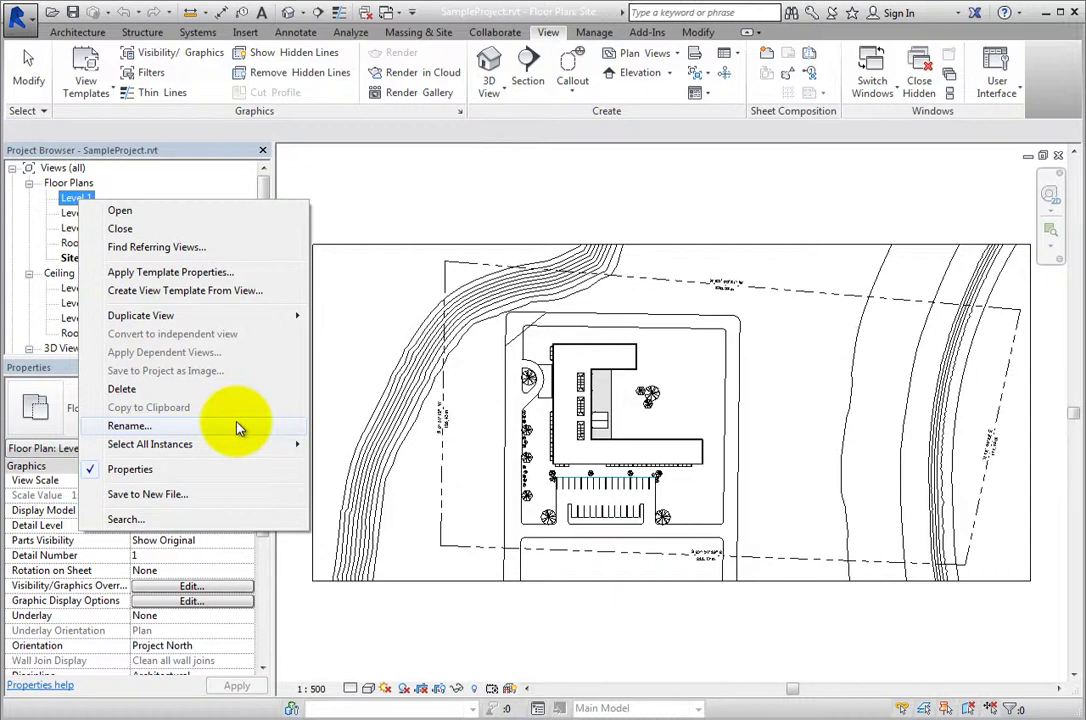
click(266, 190)
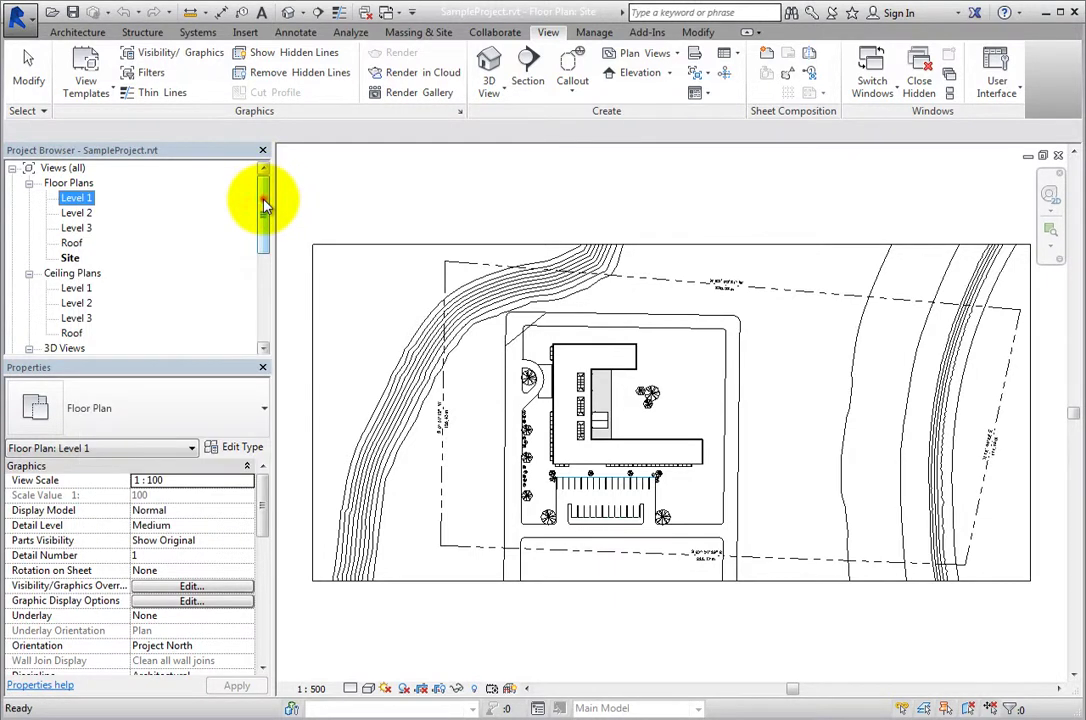
drag(266, 190, 257, 310)
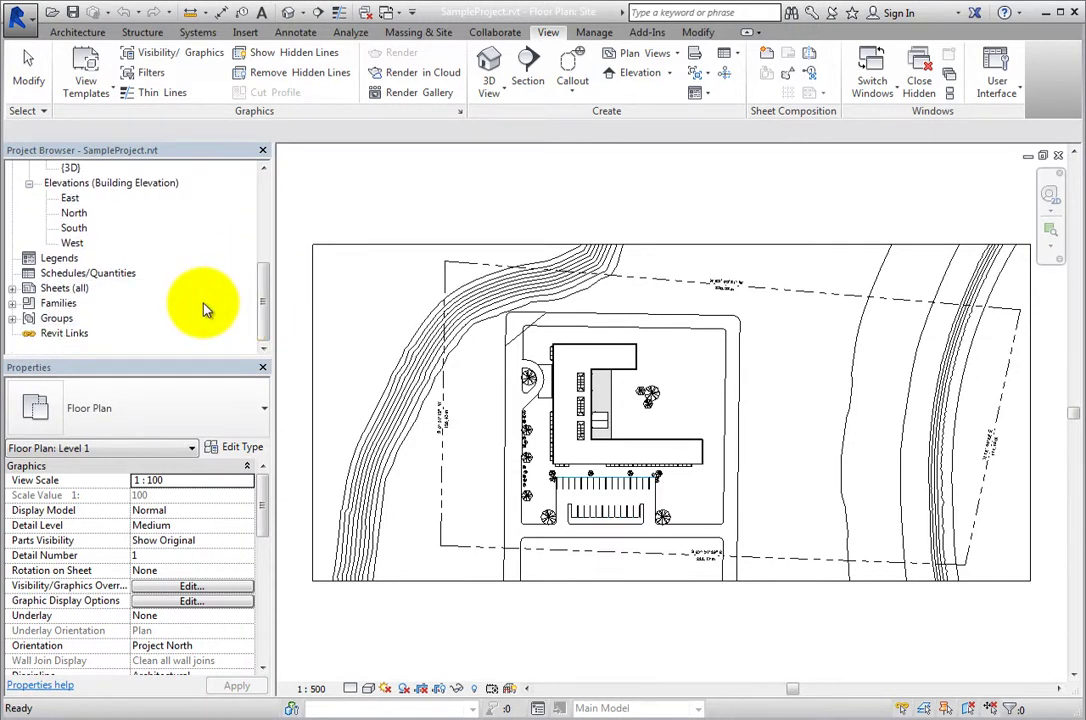
Review the context menus of Sheets (all), Schedules/Quantities and Legends, then dismiss them
right_click(73, 296)
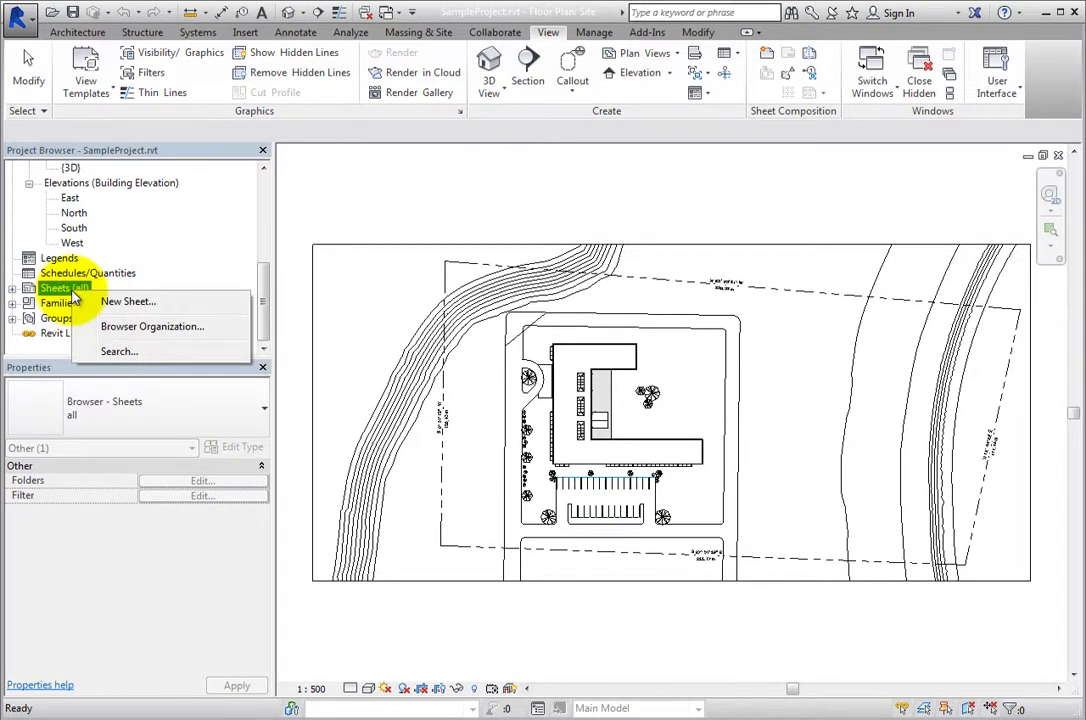
right_click(66, 273)
right_click(58, 260)
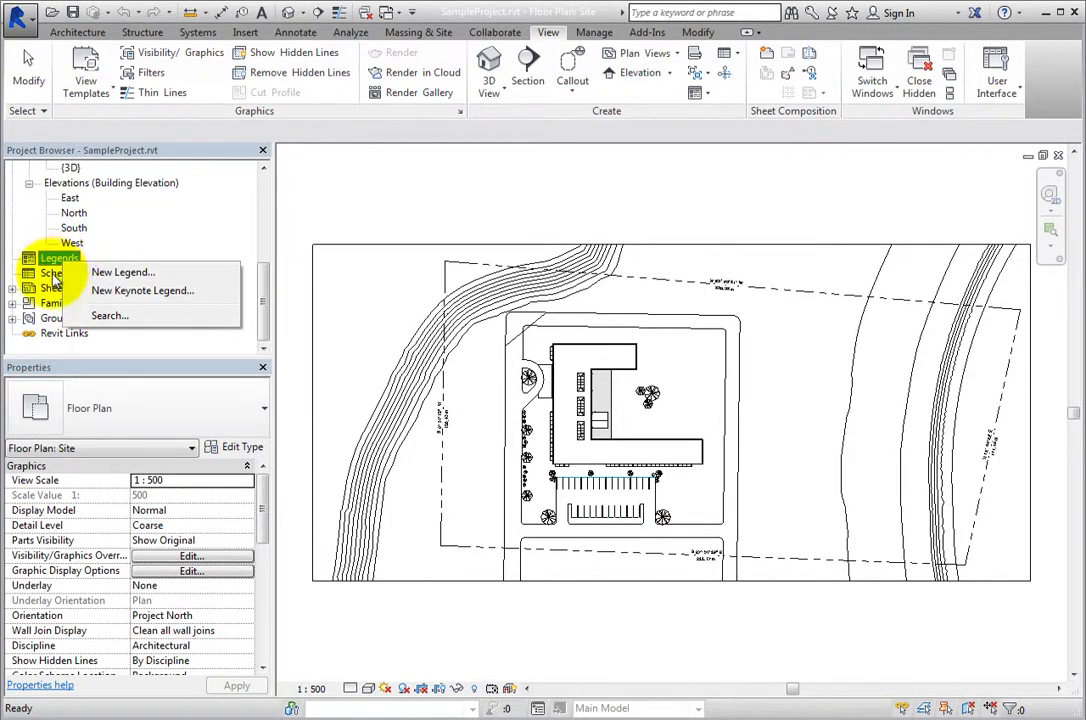
right_click(52, 277)
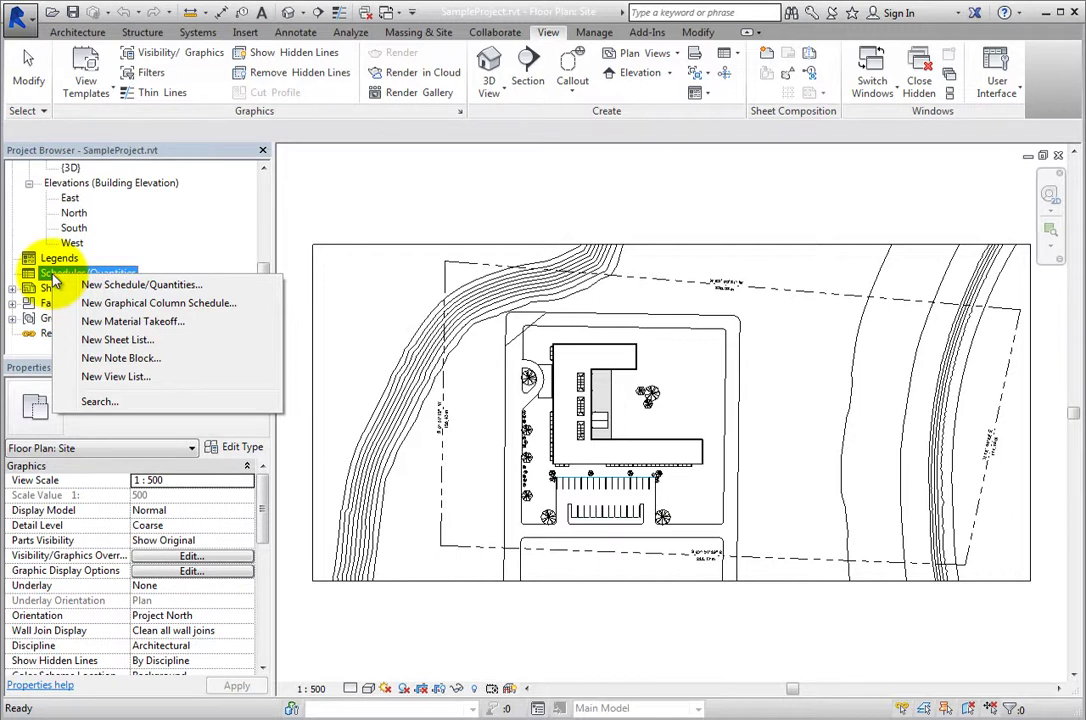
click(262, 266)
Expand Sheets (all), open A1 - Floor Plan, and show its context menu
click(12, 288)
click(95, 306)
right_click(95, 310)
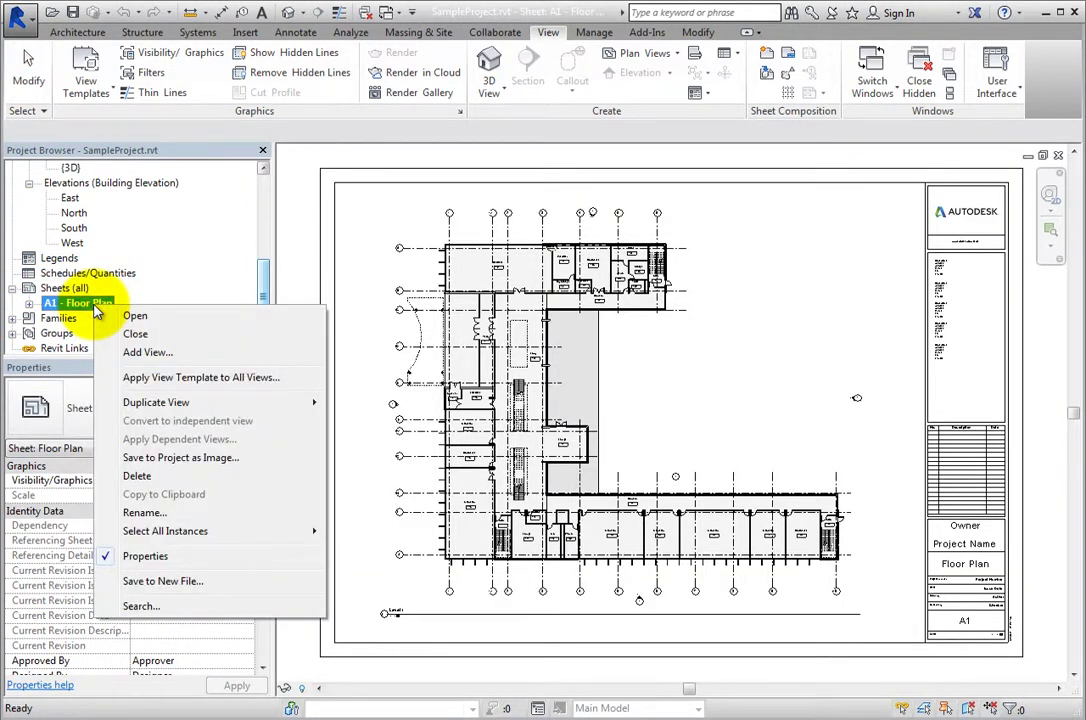
Dismiss the sheet's menu, scroll the browser to the top, and show the Views (all) context menu
click(263, 280)
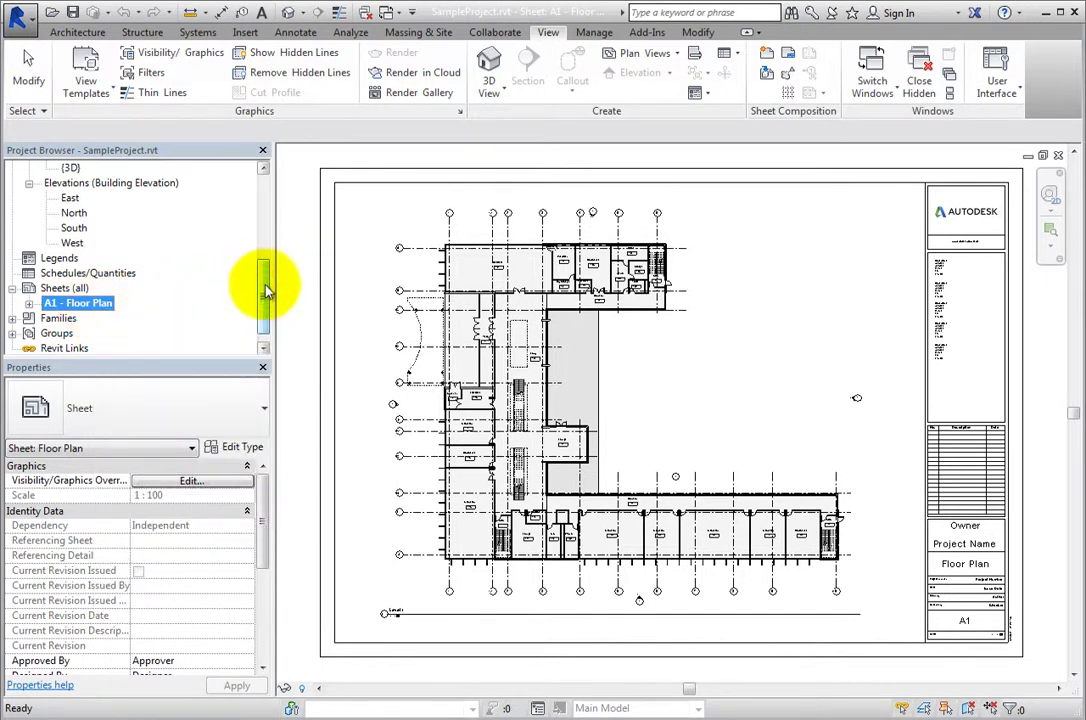
drag(266, 294, 268, 205)
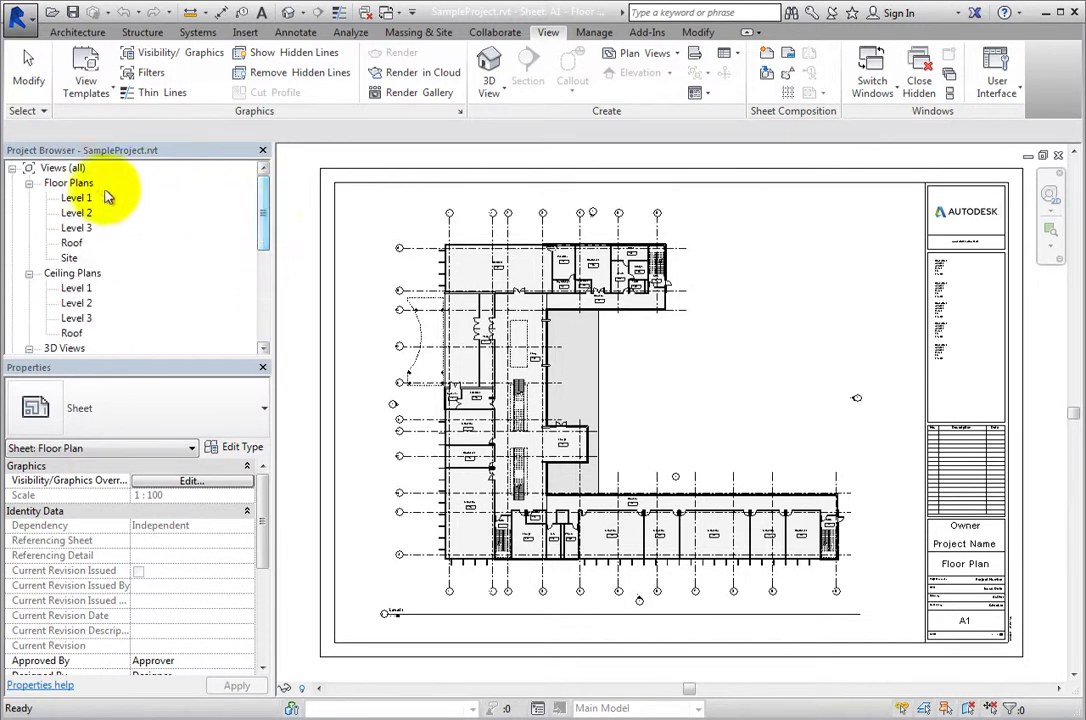
right_click(84, 170)
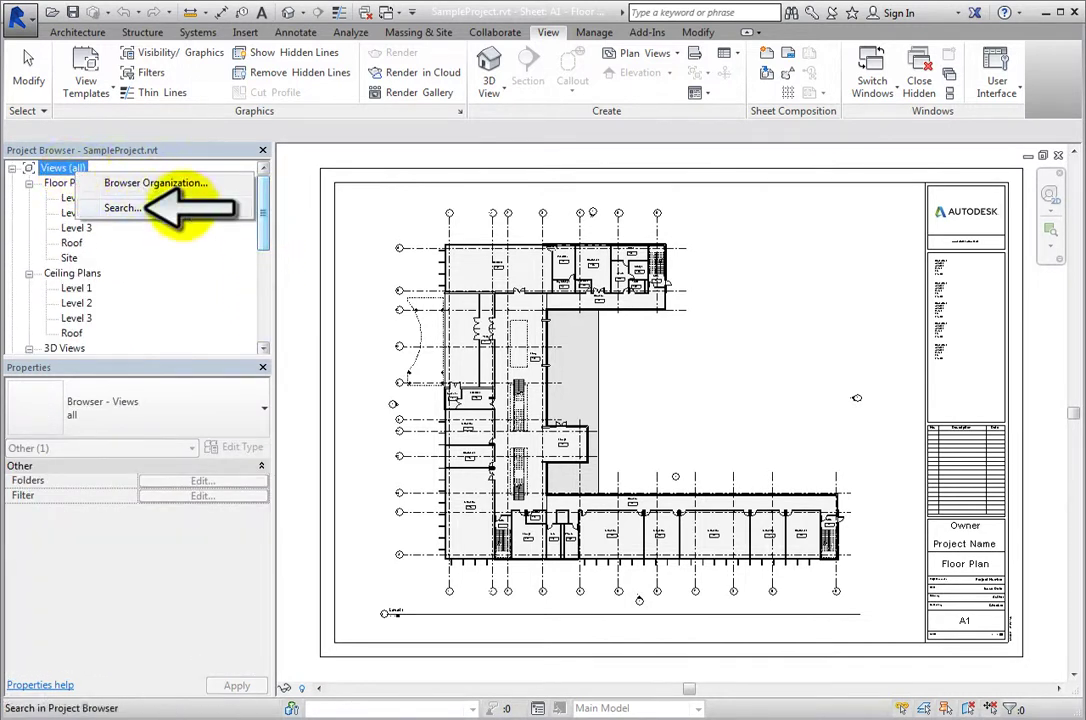
Search the Project Browser for 'Level 1' and cycle between the floor plan and ceiling plan matches
click(185, 213)
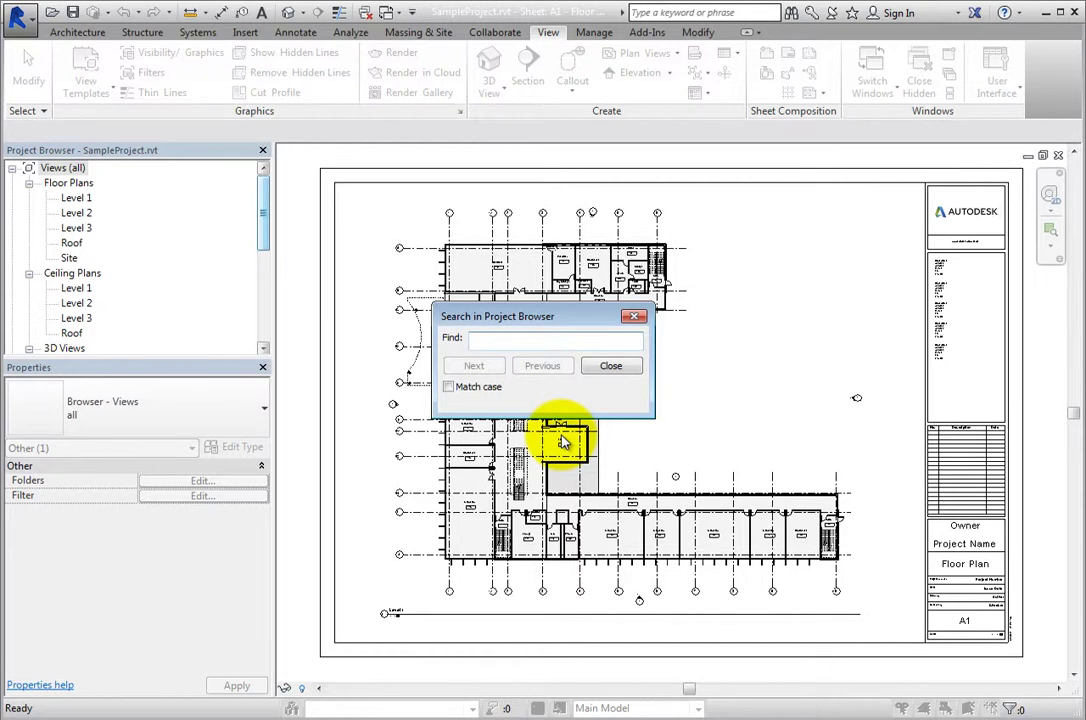
text(Level 1)
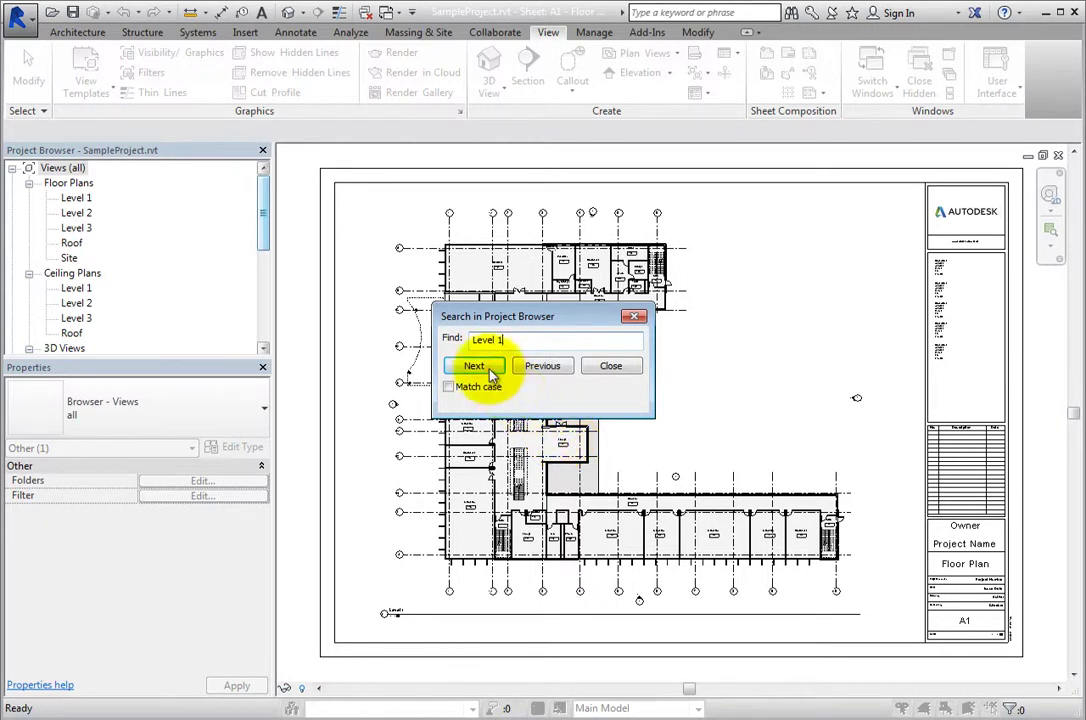
click(478, 367)
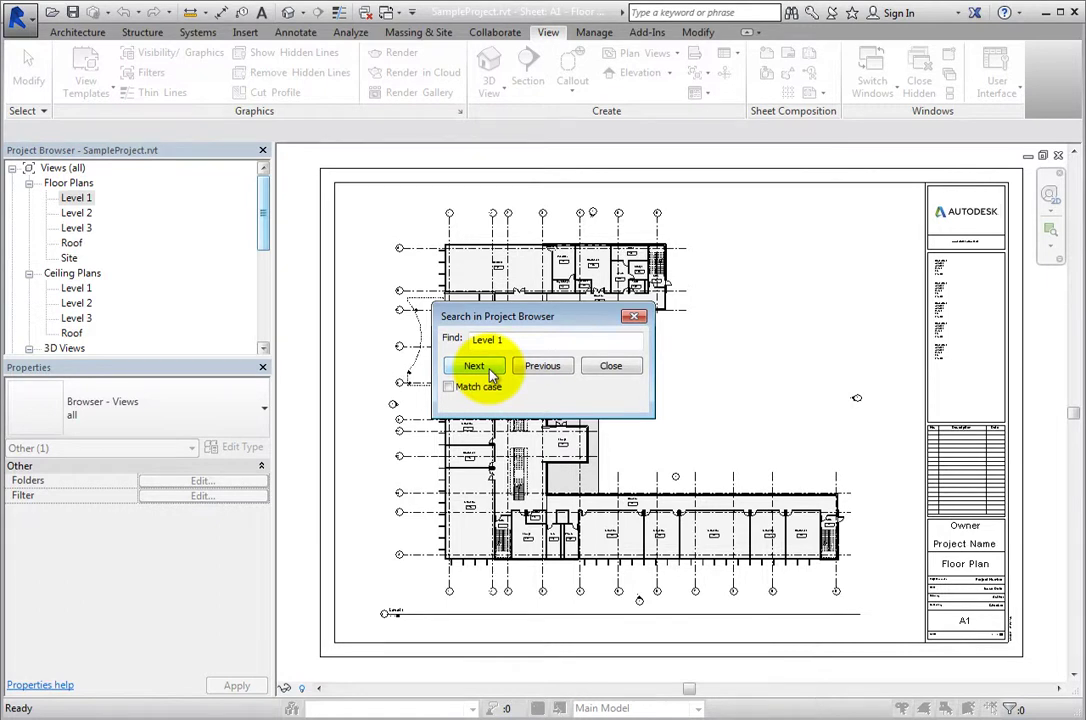
click(490, 366)
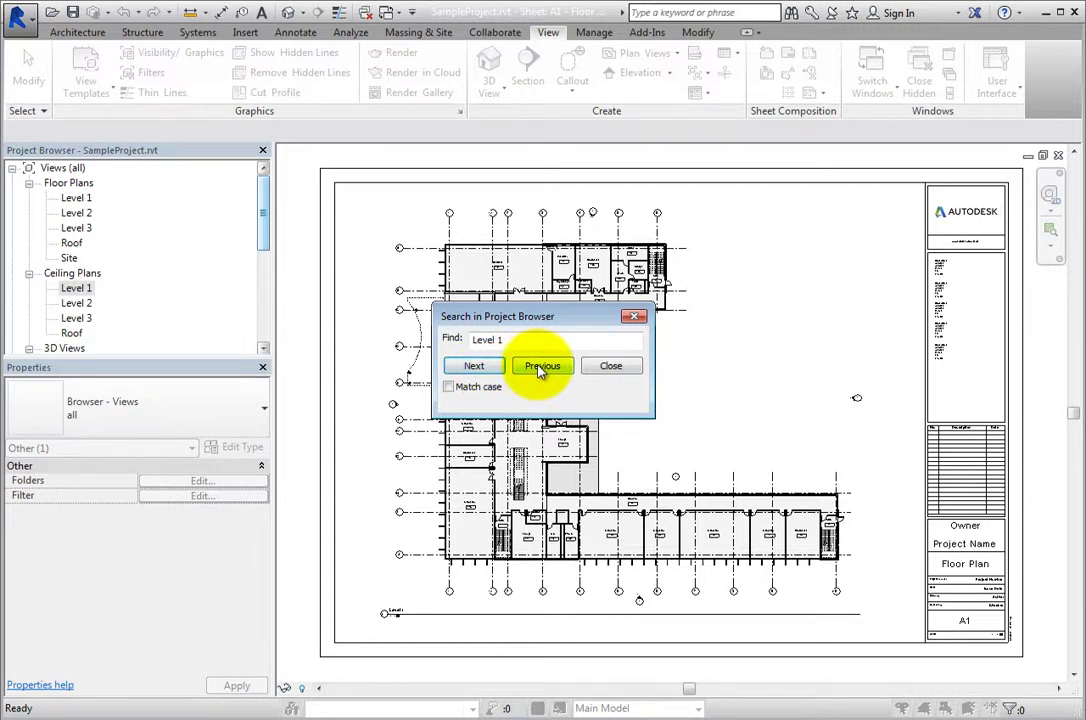
click(541, 370)
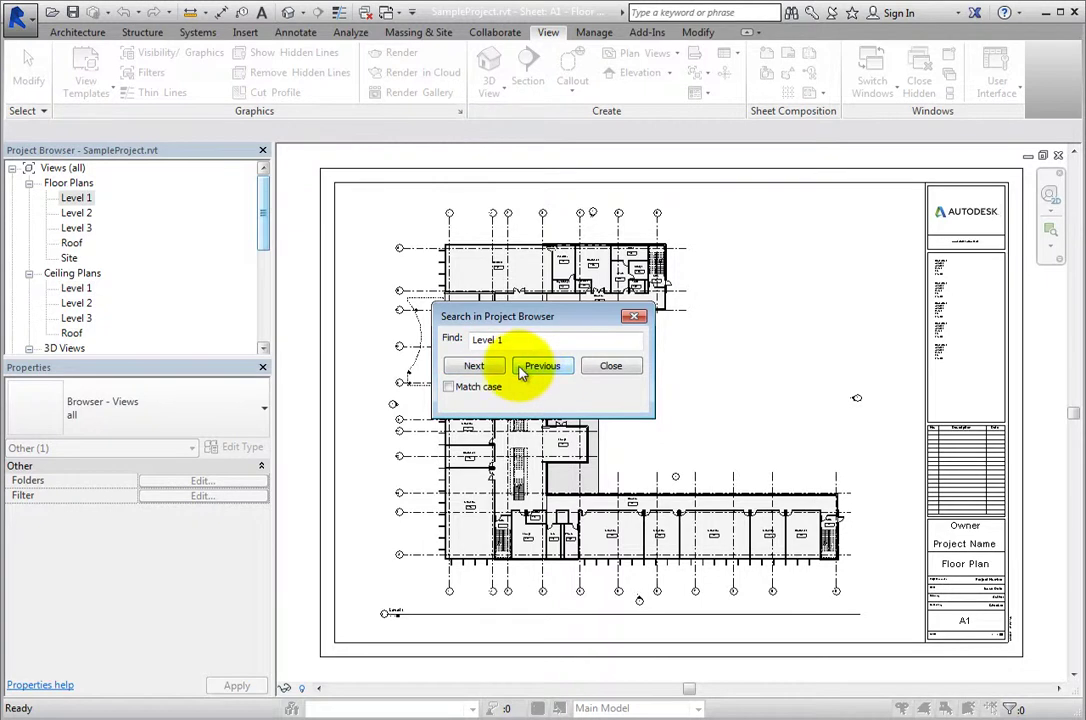
click(486, 370)
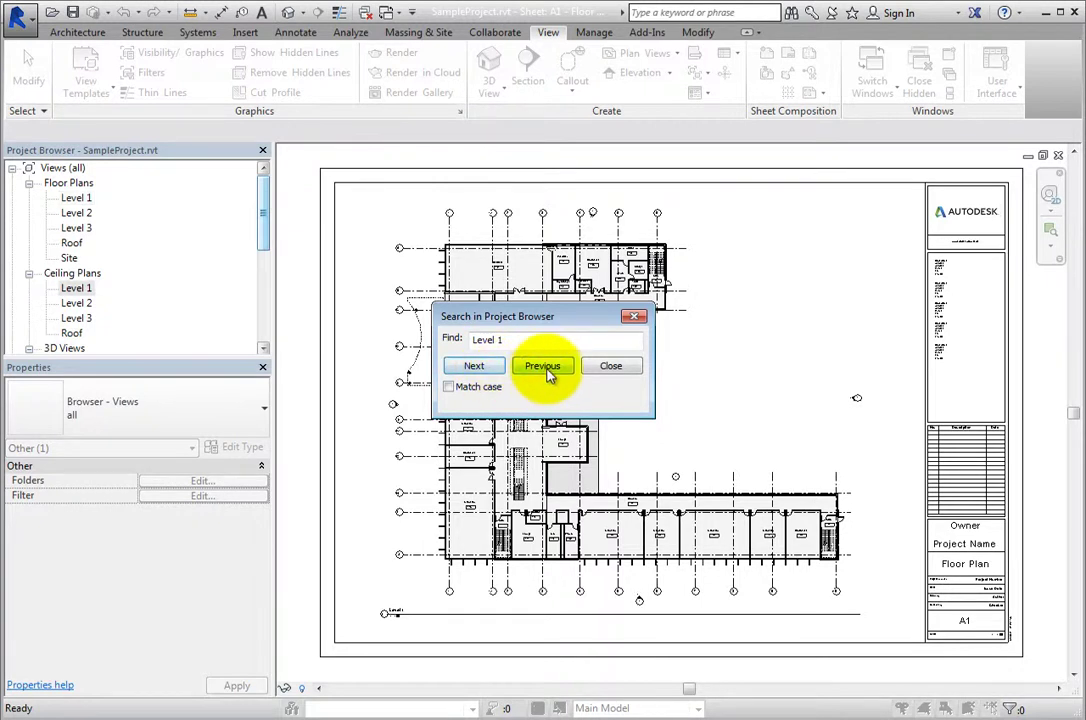
click(548, 373)
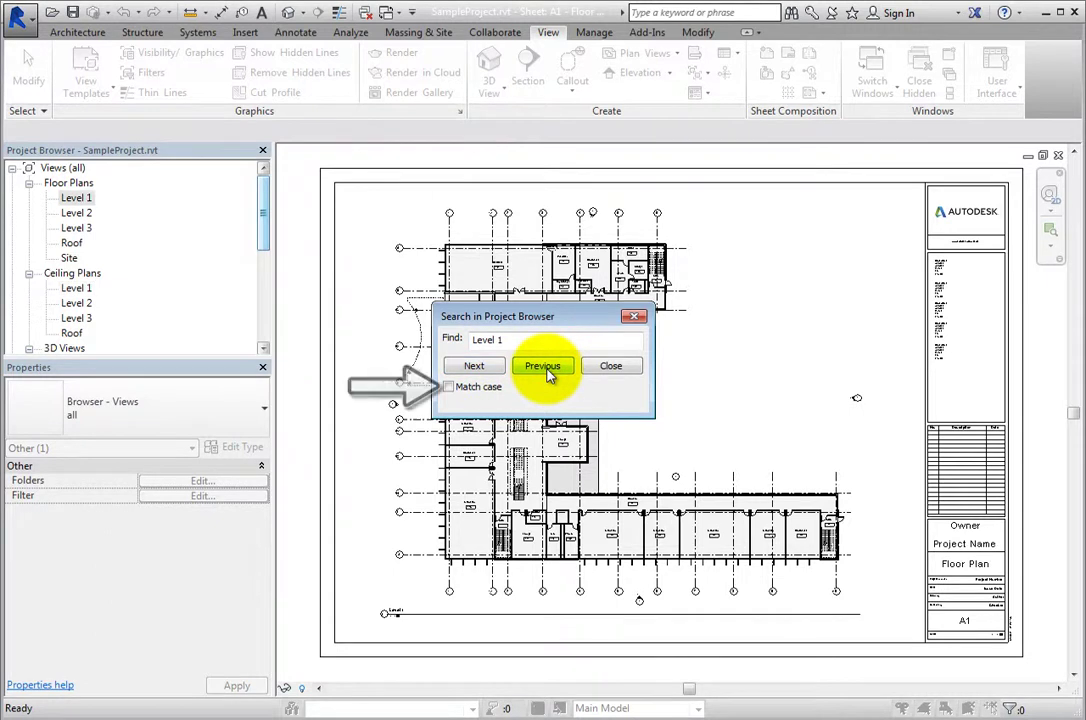
Turn on Match case and step through the Level 1 matches to the one on sheet A1
click(450, 390)
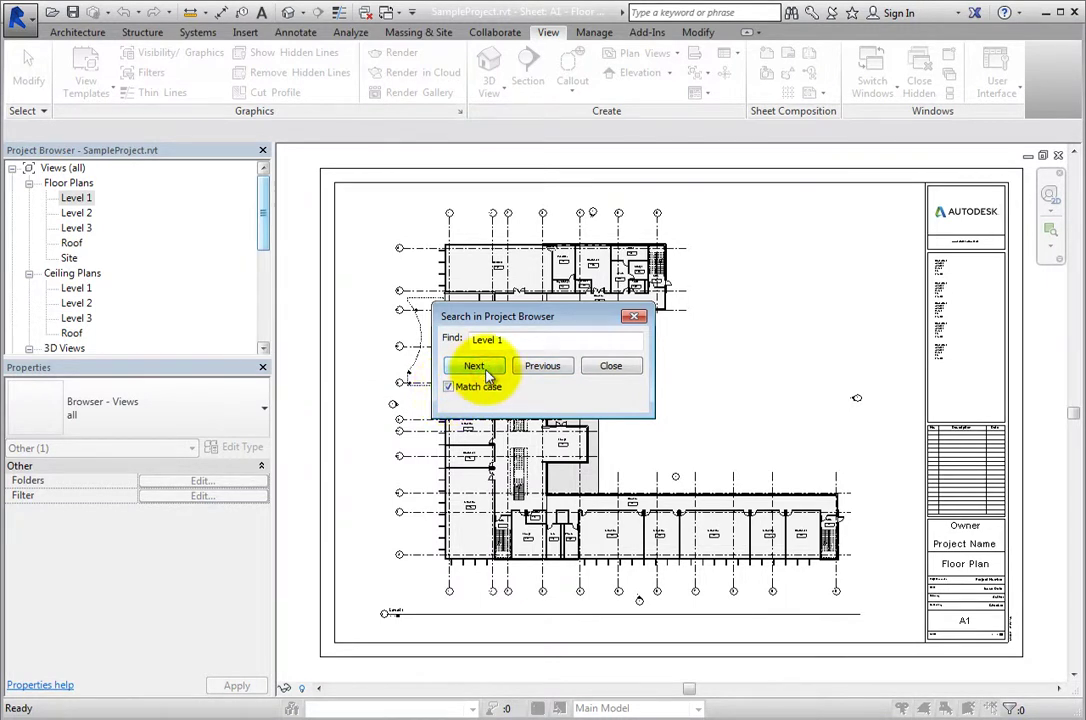
click(486, 370)
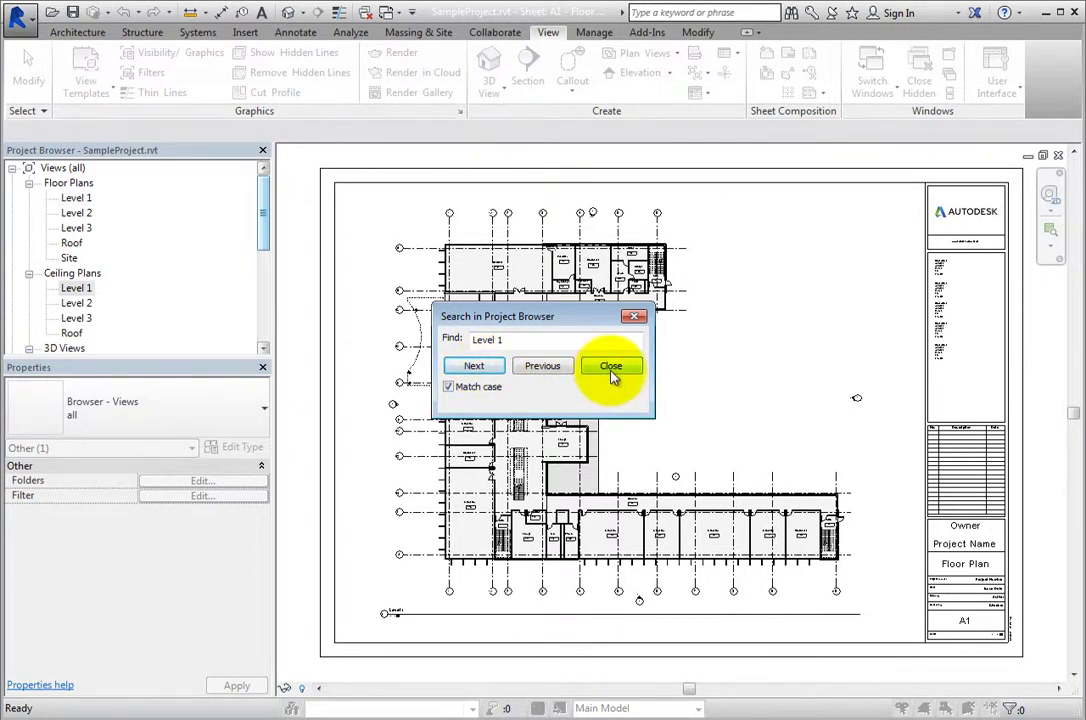
click(490, 375)
click(493, 376)
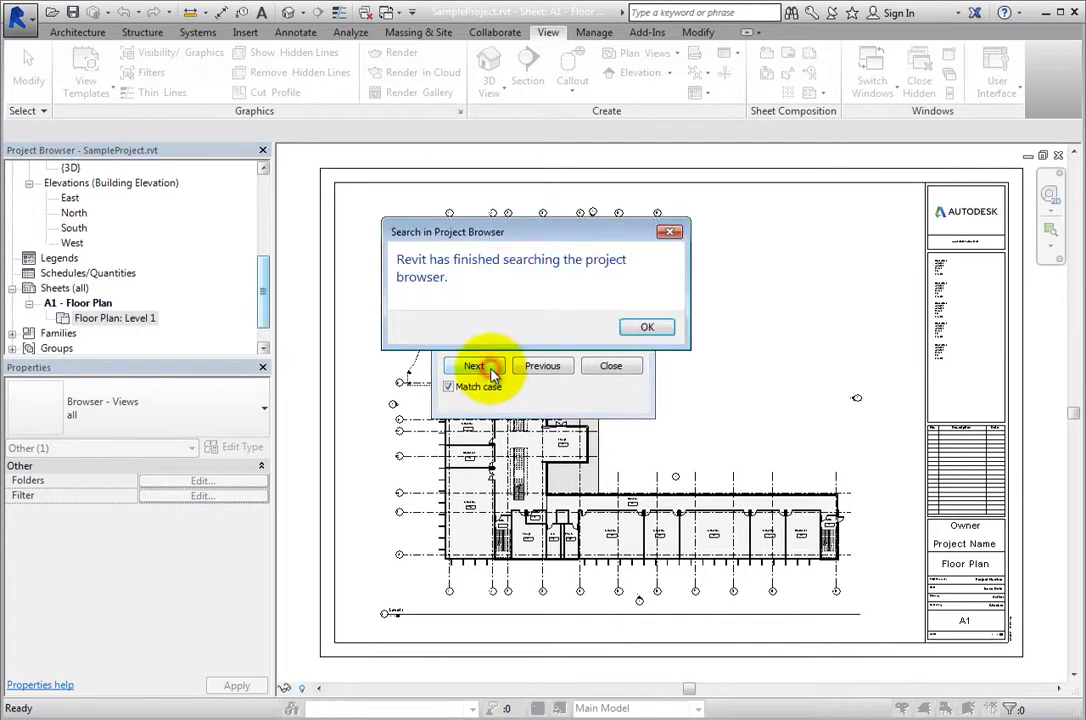